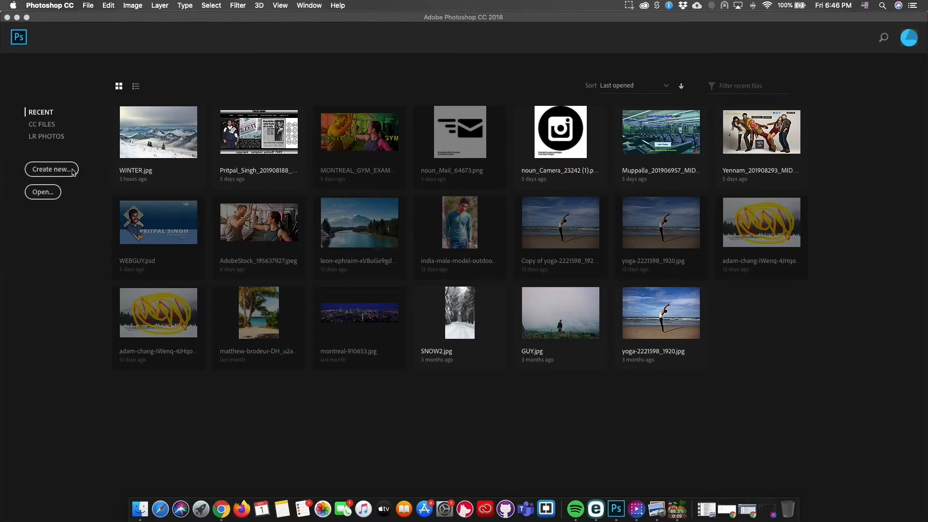
# Create a new document from the Web Large preset (1920 x 1080 px) with artboards turned off
pyautogui.click(51, 169)
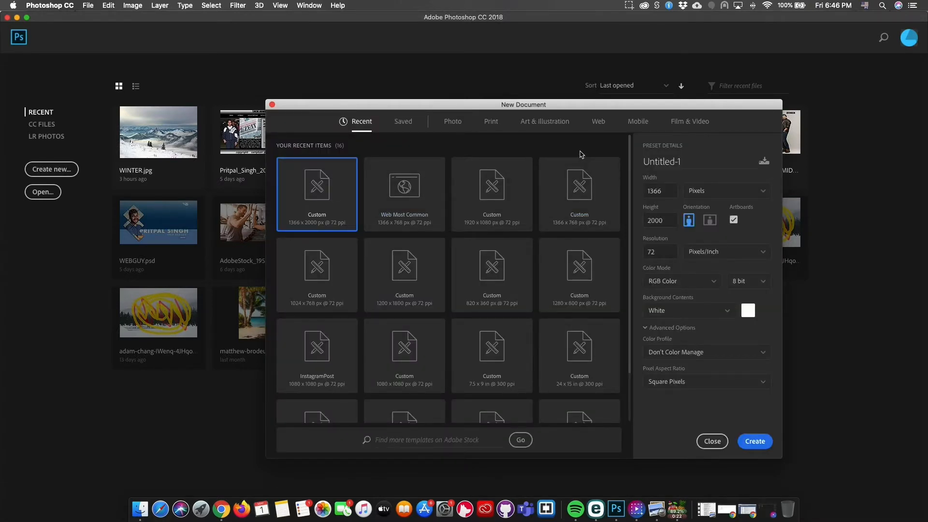
pyautogui.click(599, 125)
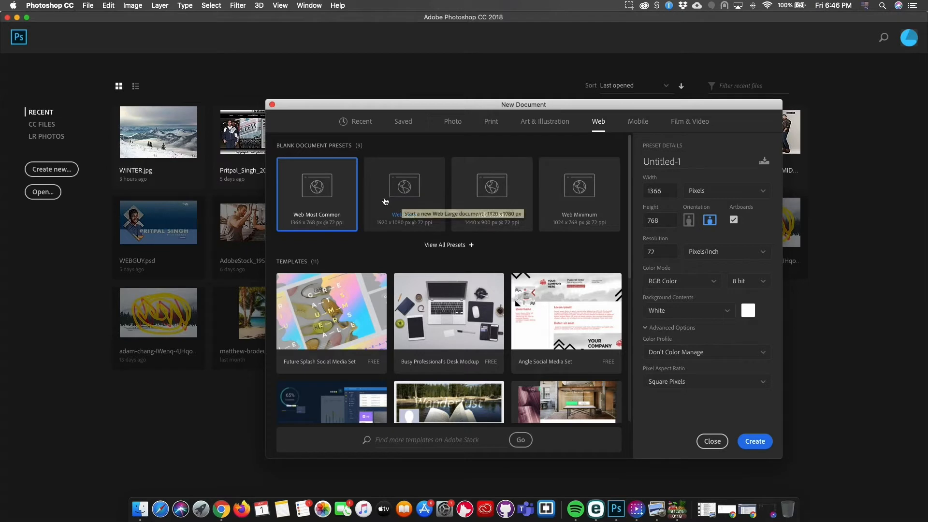
pyautogui.click(429, 206)
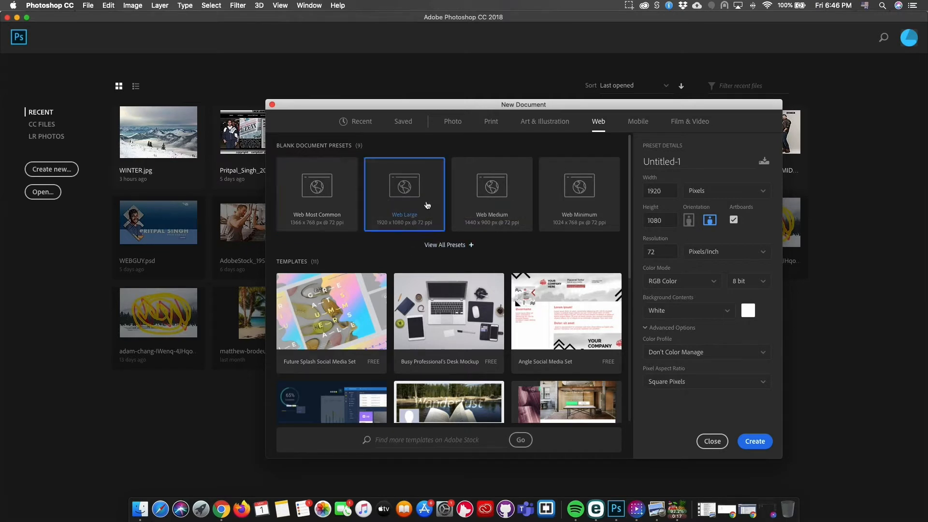
pyautogui.click(733, 221)
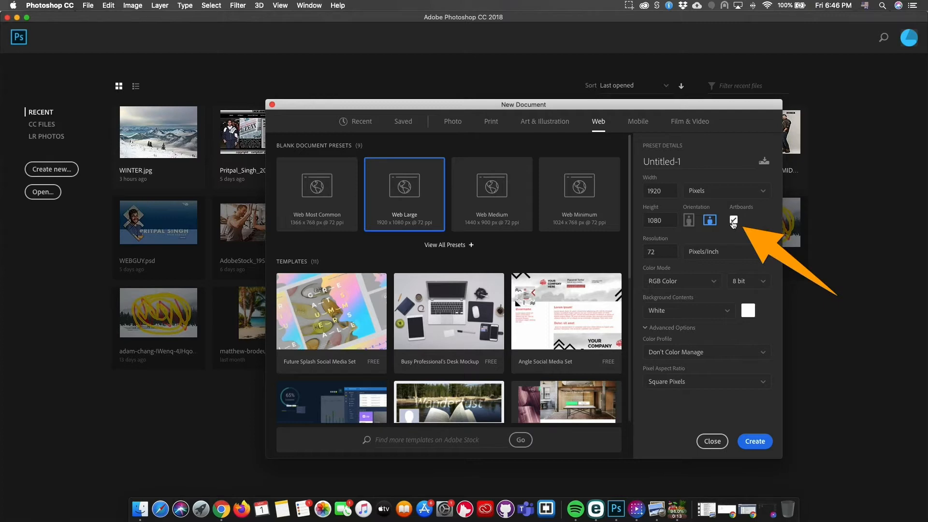
pyautogui.click(734, 221)
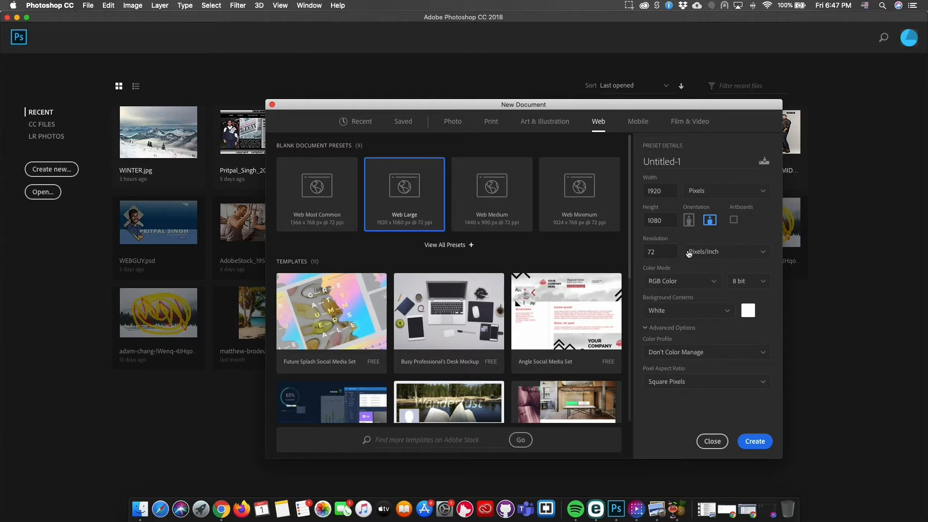
pyautogui.click(746, 445)
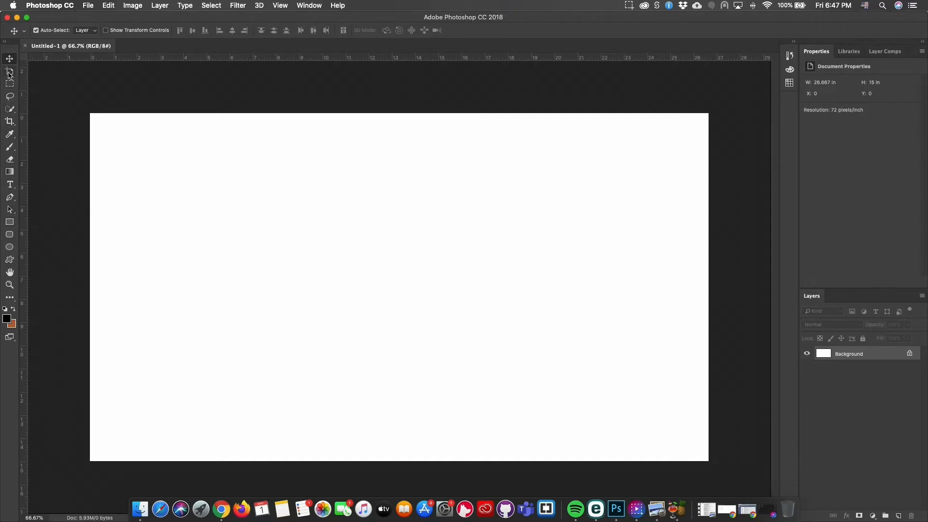
# Draw a black rounded rectangle about 1012 x 414 px on the canvas and set all its corner radii to 100 px
pyautogui.click(10, 235)
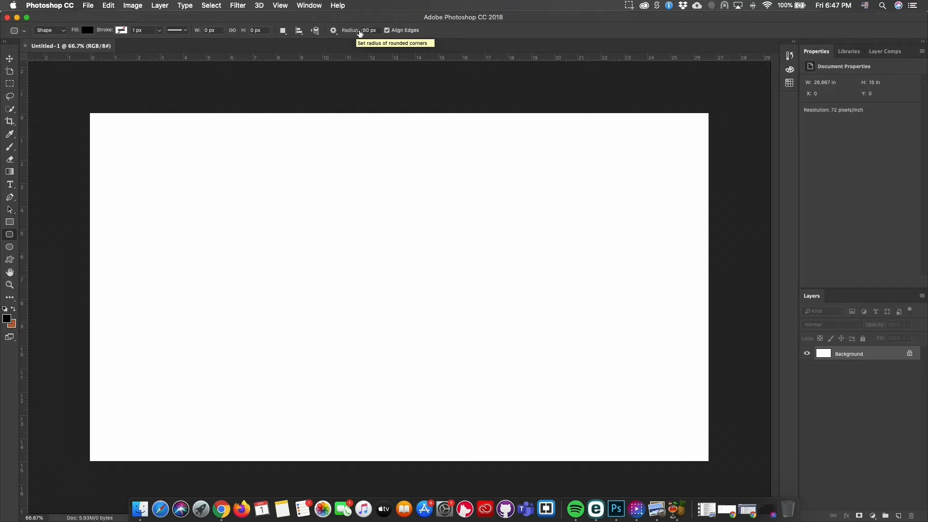
pyautogui.moveTo(204, 196); pyautogui.dragTo(529, 328)
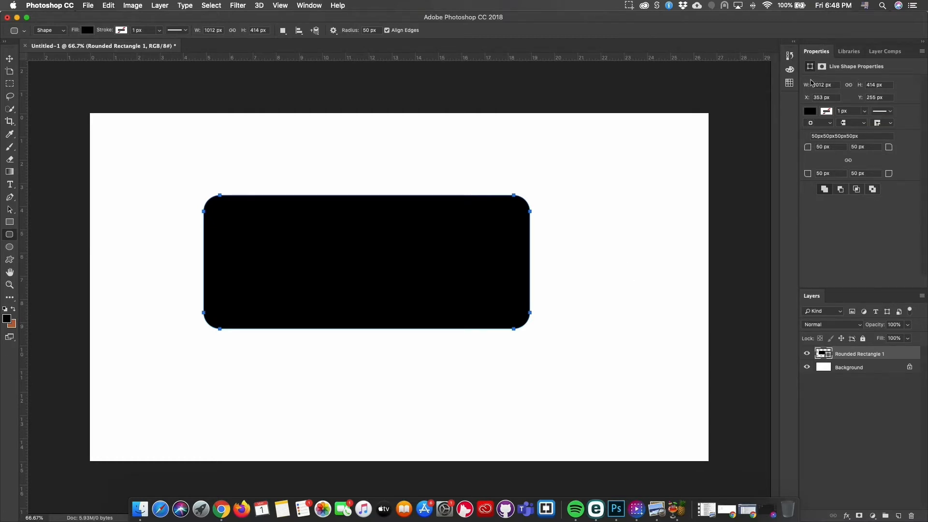
pyautogui.click(841, 137)
pyautogui.write('100')
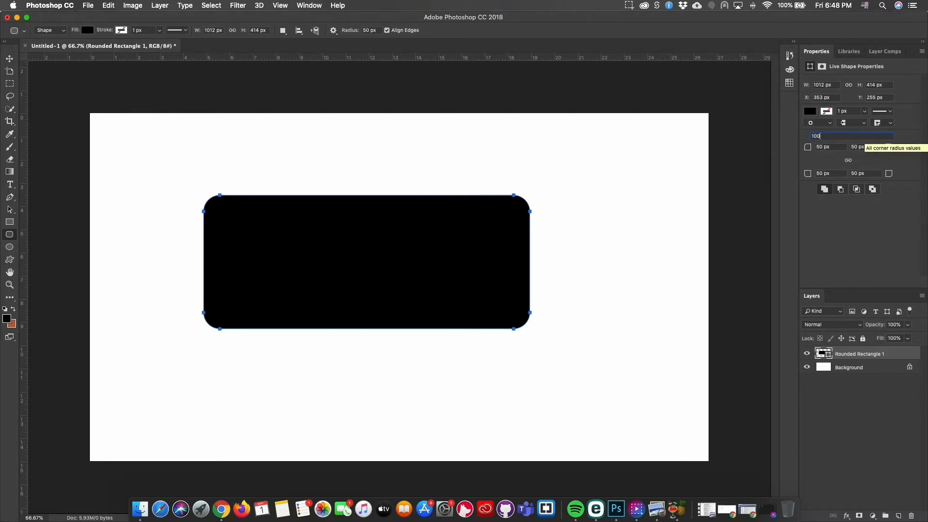
pyautogui.write('px')
pyautogui.press('Return')
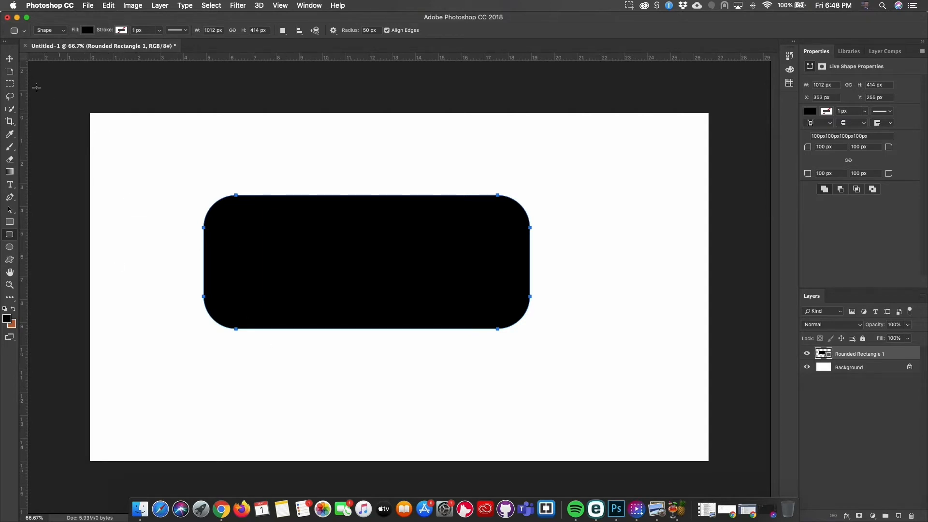
# Center the rounded rectangle vertically and horizontally on the canvas, and clear the selection
pyautogui.click(9, 58)
pyautogui.moveTo(312, 240); pyautogui.dragTo(346, 251)
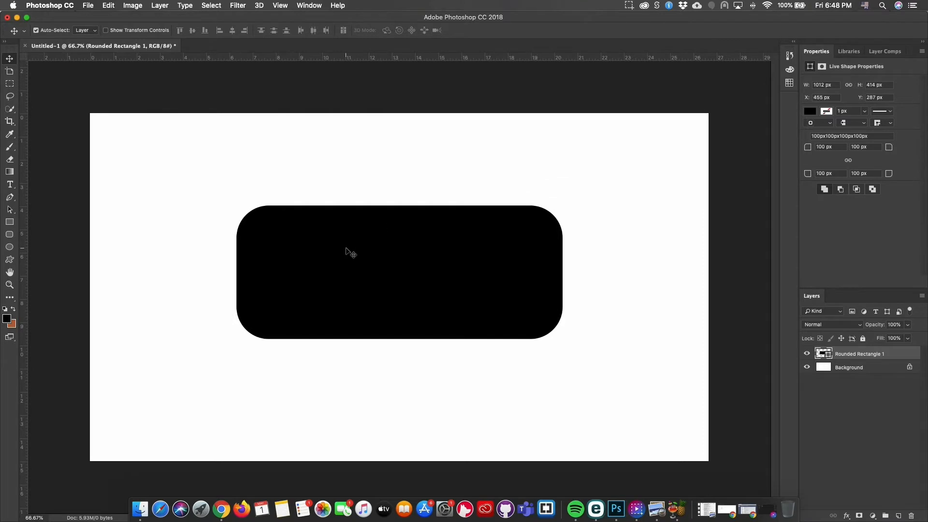
pyautogui.press('super+a')
pyautogui.click(192, 32)
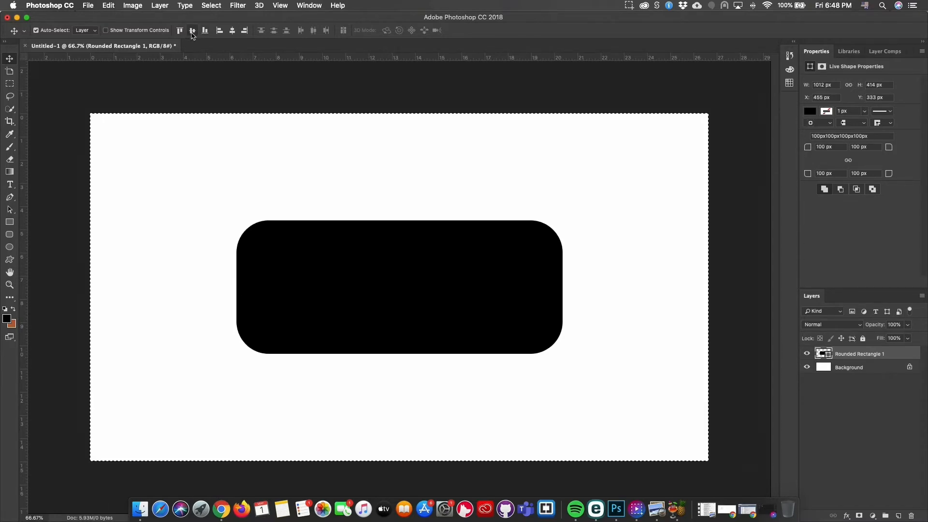
pyautogui.click(233, 32)
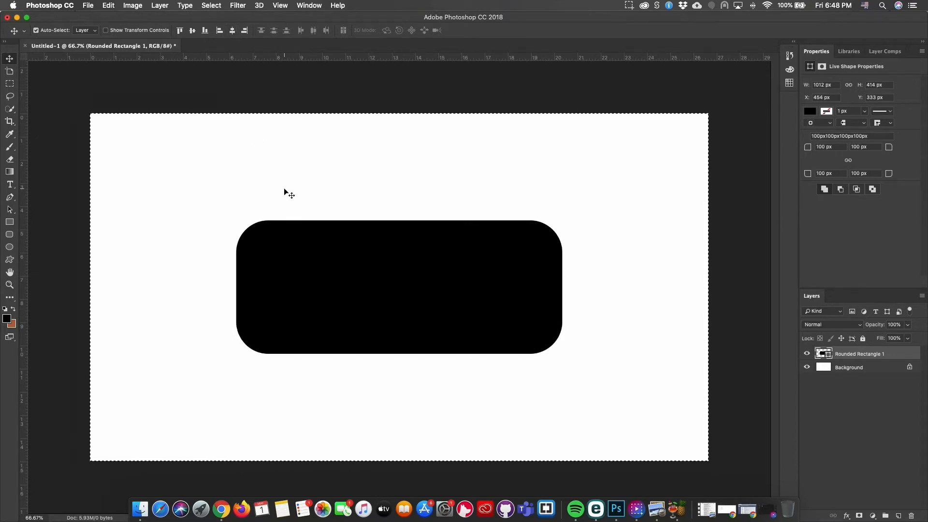
pyautogui.press('super+d')
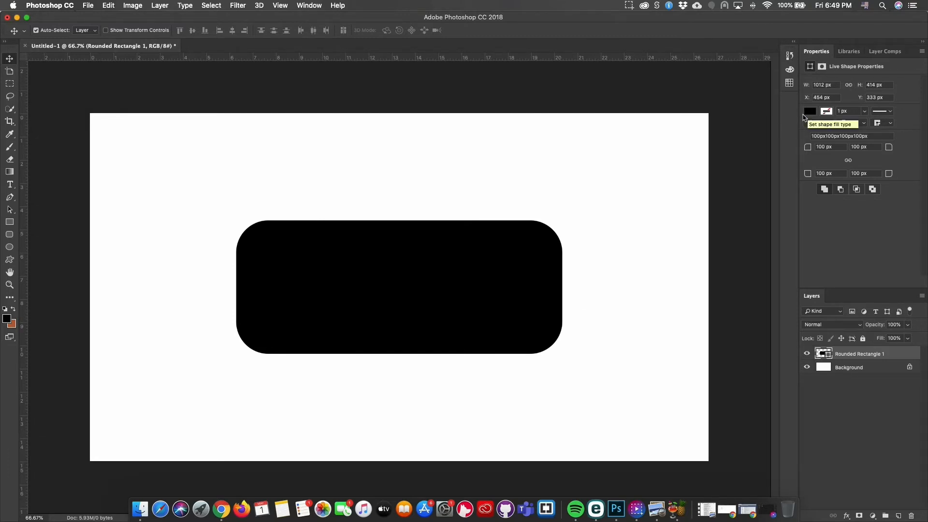
# Change the rounded rectangle's fill to a dark blue swatch
pyautogui.click(809, 113)
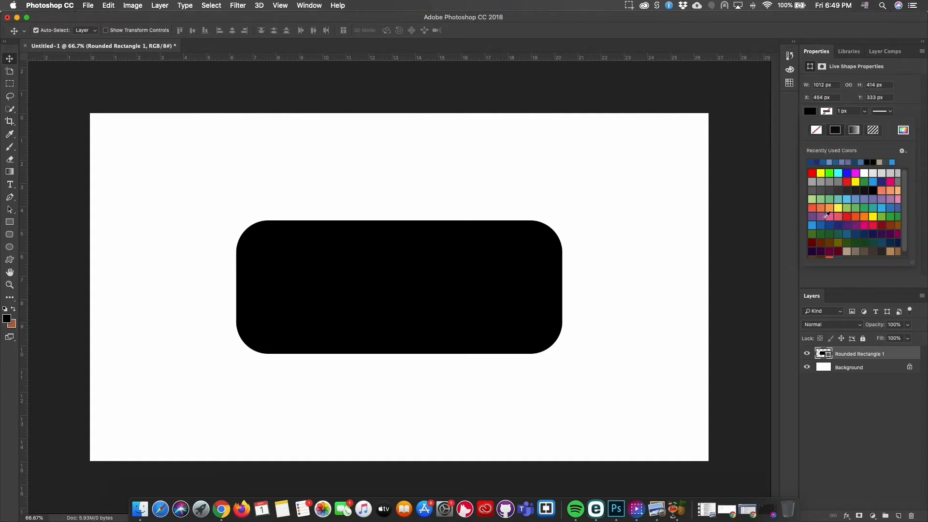
pyautogui.click(854, 199)
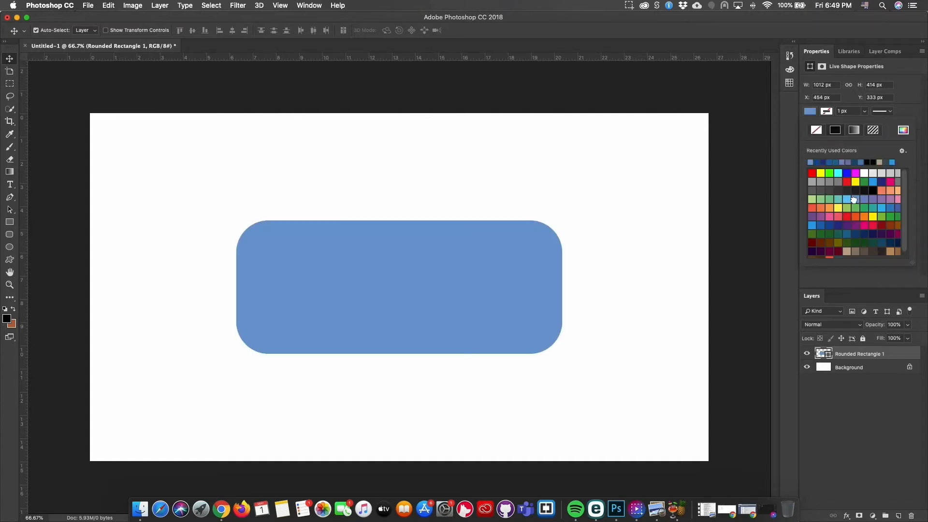
pyautogui.click(847, 234)
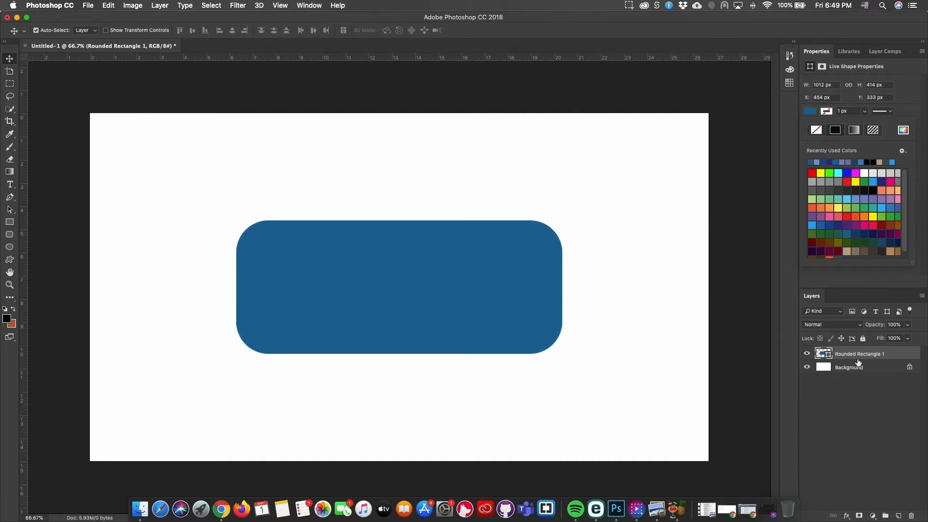
# Toggle the rounded rectangle layer's visibility off and on to check what it contains
pyautogui.click(806, 353)
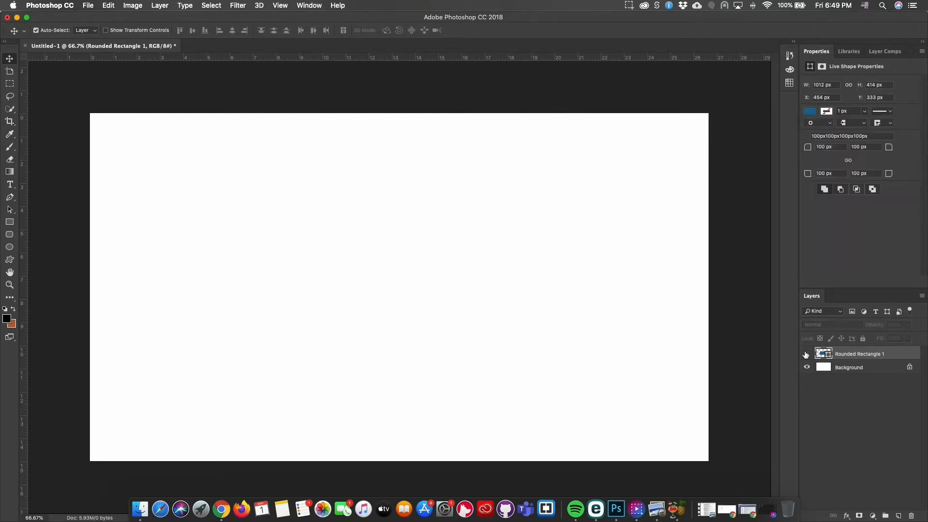
pyautogui.click(806, 354)
pyautogui.click(806, 353)
pyautogui.click(806, 353)
pyautogui.click(806, 353)
pyautogui.click(806, 354)
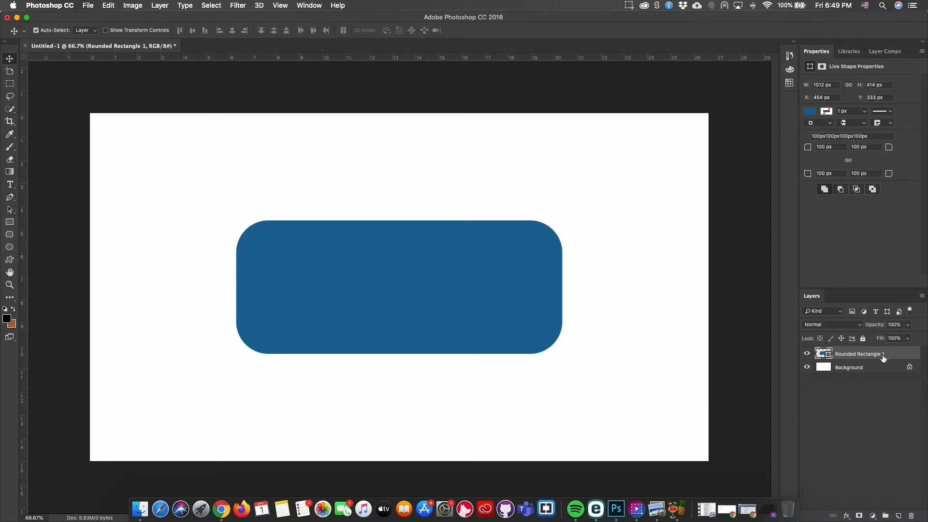
# Add a Drop Shadow effect to the rounded rectangle layer and move its settings dialog clear of the shape
pyautogui.click(846, 516)
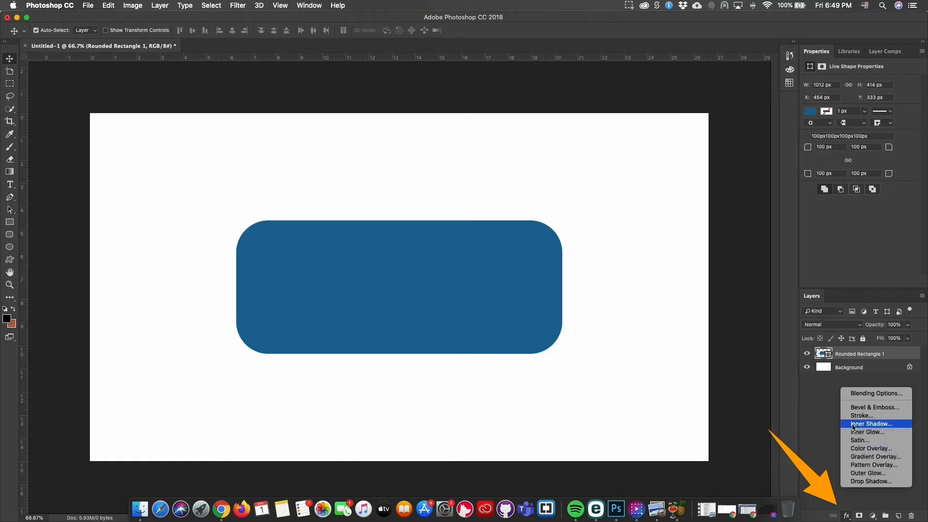
pyautogui.click(850, 482)
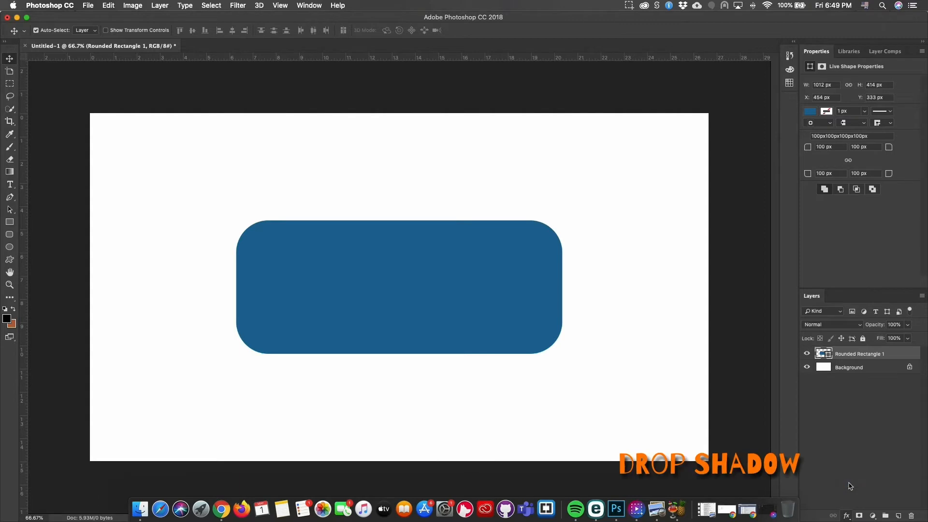
pyautogui.moveTo(768, 227); pyautogui.dragTo(626, 29)
pyautogui.moveTo(625, 26); pyautogui.dragTo(623, 25)
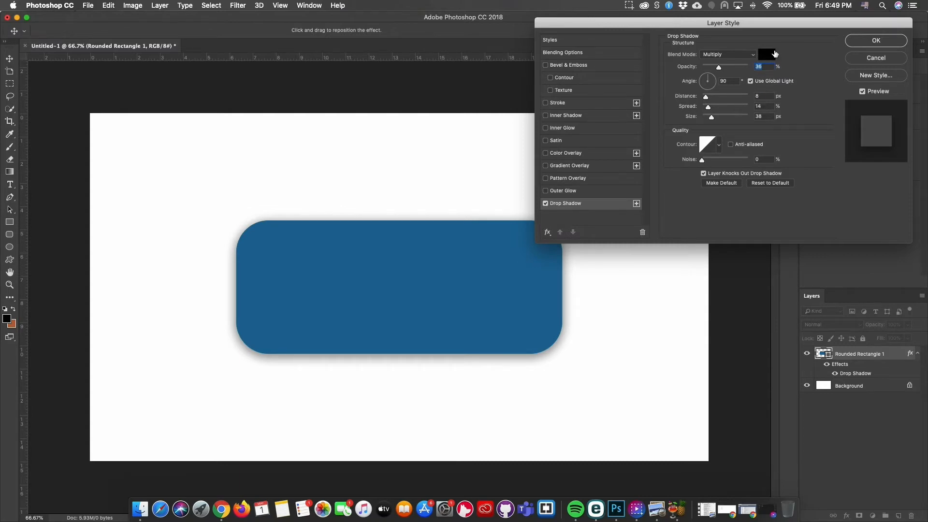
# Try bright blue shades for the drop shadow color and return it to black (000000)
pyautogui.click(770, 54)
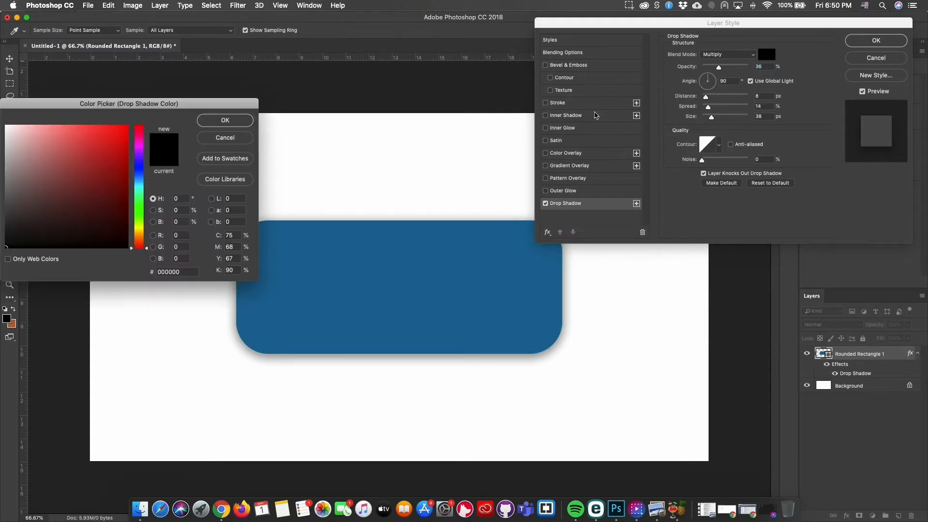
pyautogui.click(106, 160)
pyautogui.moveTo(106, 159); pyautogui.dragTo(81, 207)
pyautogui.moveTo(139, 181); pyautogui.dragTo(140, 173)
pyautogui.click(114, 137)
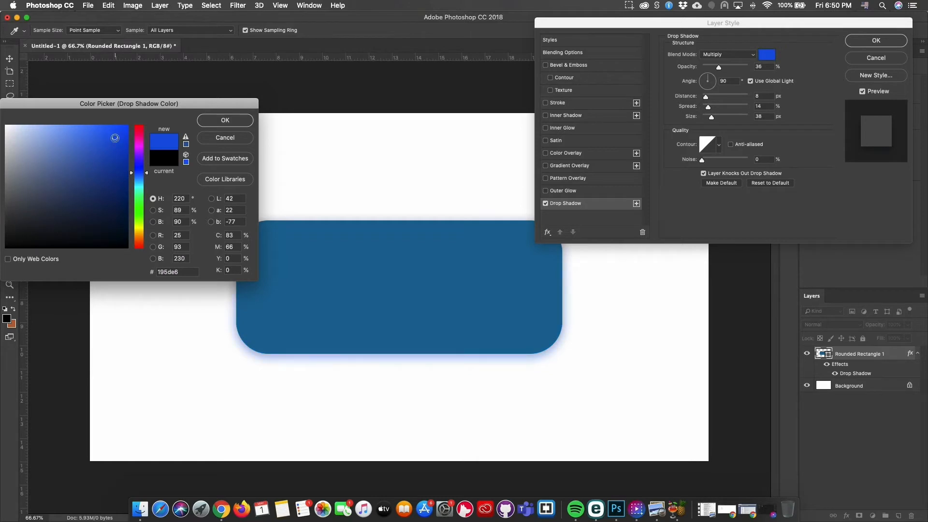
pyautogui.click(124, 133)
pyautogui.moveTo(105, 167); pyautogui.dragTo(2, 255)
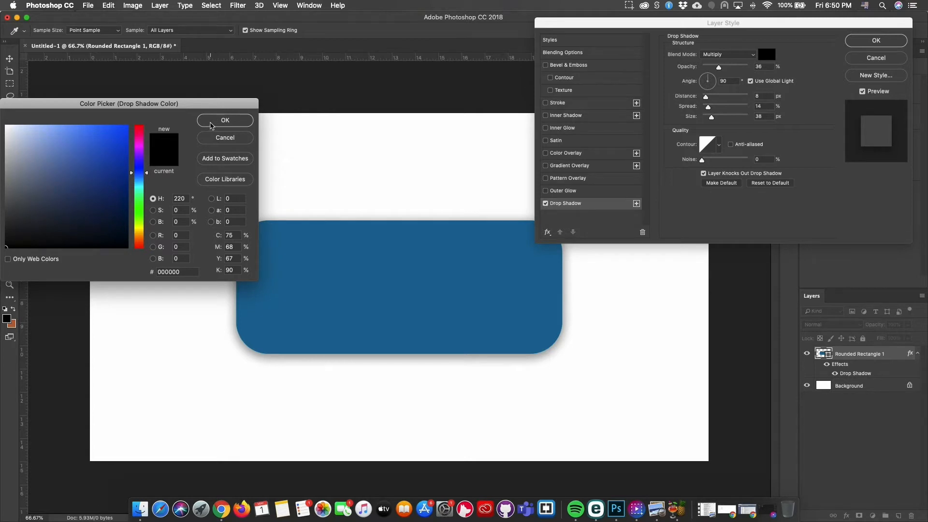
pyautogui.click(210, 121)
# Set the drop shadow's opacity to 32%, angle to 45°, distance to 17 px and size to 51 px, keeping Multiply blending
pyautogui.click(729, 55)
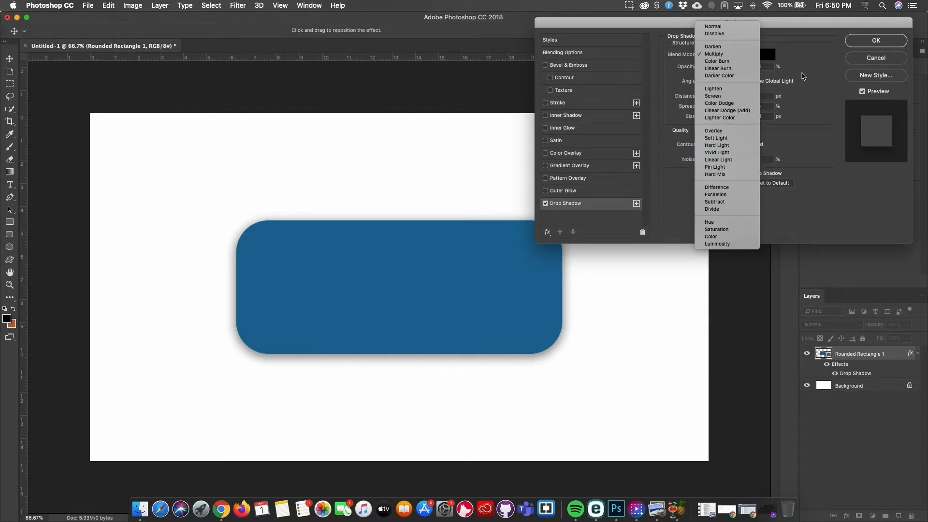
pyautogui.click(825, 82)
pyautogui.moveTo(721, 71)
pyautogui.mouseDown()
pyautogui.moveTo(752, 75)
pyautogui.moveTo(713, 77)
pyautogui.mouseUp()
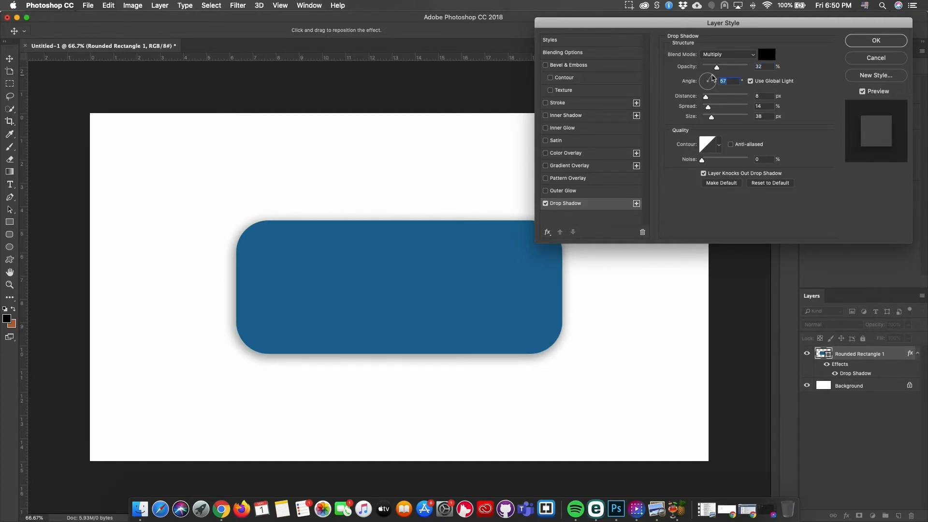
pyautogui.moveTo(714, 76); pyautogui.dragTo(709, 98)
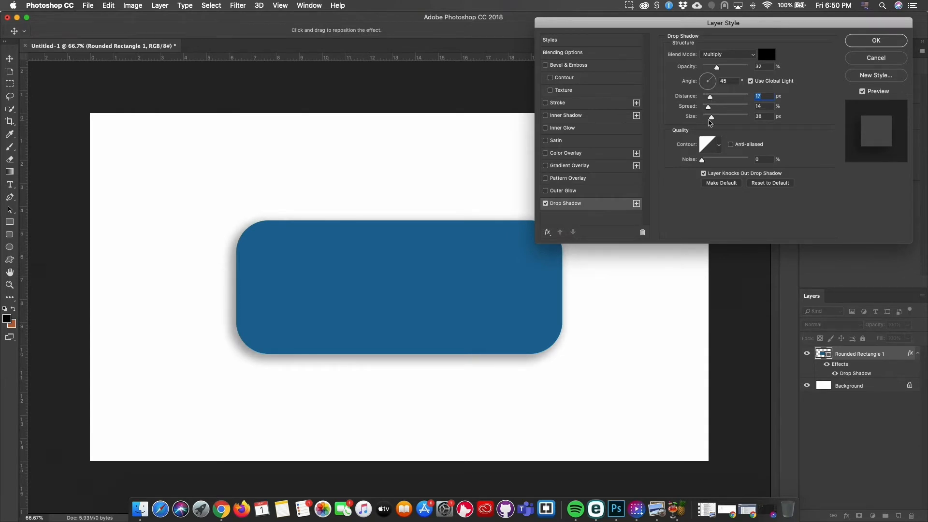
pyautogui.moveTo(714, 120)
pyautogui.mouseDown()
pyautogui.moveTo(728, 120)
pyautogui.moveTo(704, 121)
pyautogui.moveTo(713, 123)
pyautogui.mouseUp()
pyautogui.moveTo(715, 122); pyautogui.dragTo(715, 121)
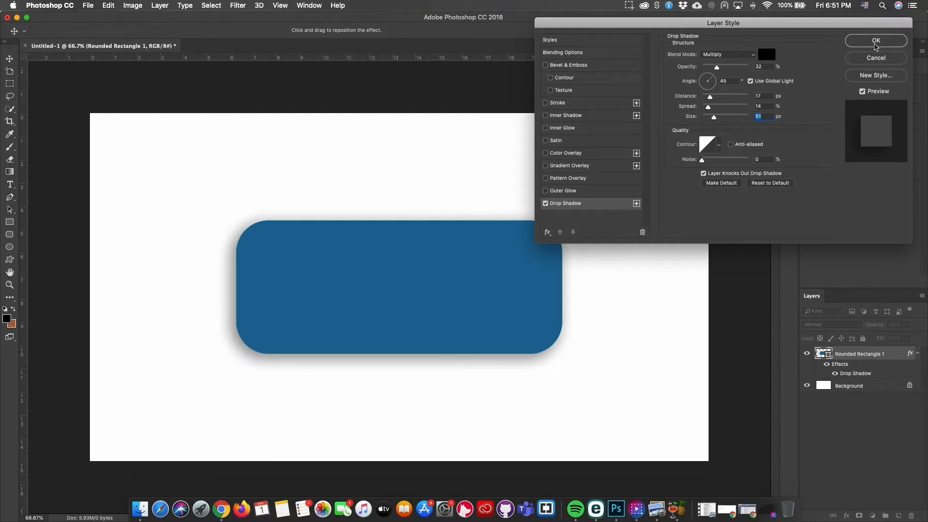
pyautogui.click(875, 41)
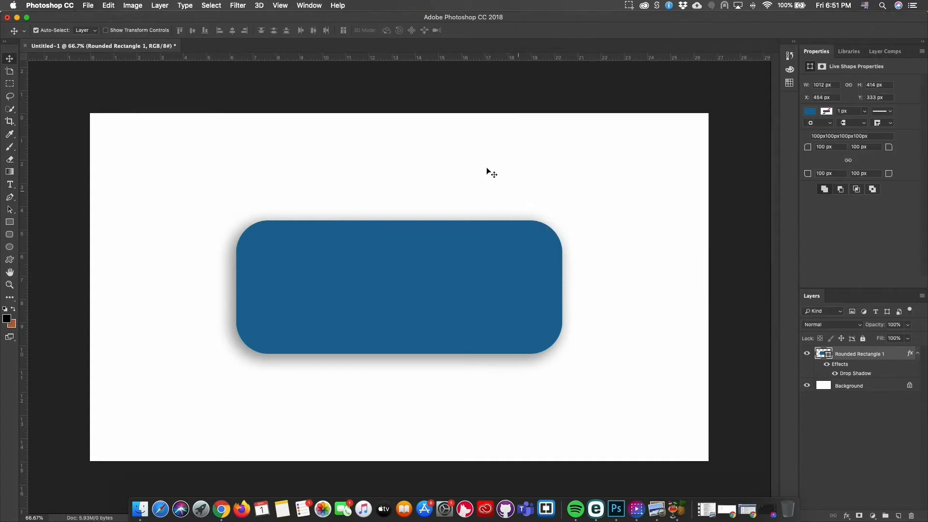
# Toggle the rounded rectangle's layer effects to compare it with and without the drop shadow
pyautogui.click(827, 365)
pyautogui.click(827, 365)
pyautogui.click(826, 366)
pyautogui.click(827, 366)
pyautogui.click(826, 366)
# Duplicate the rounded rectangle layer in the same document as Rounded Rectangle 1 copy
pyautogui.rightClick(841, 354)
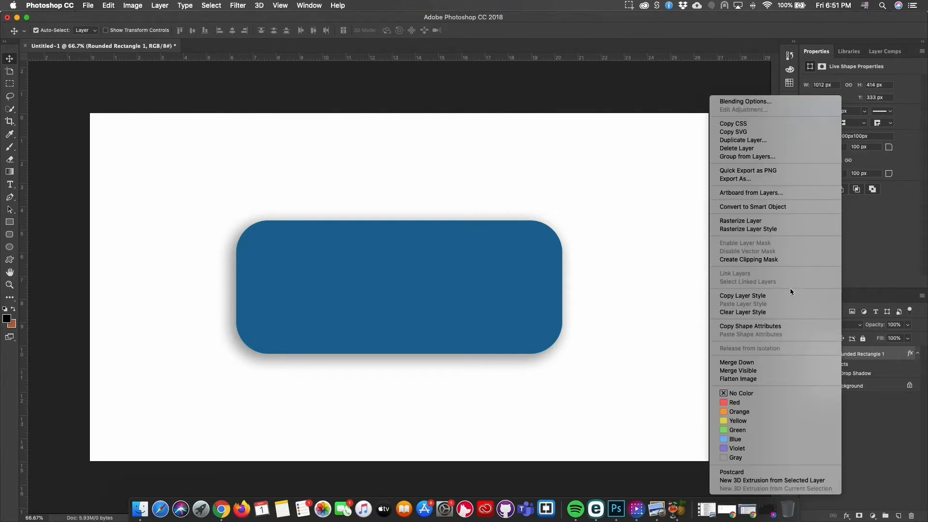
pyautogui.click(764, 141)
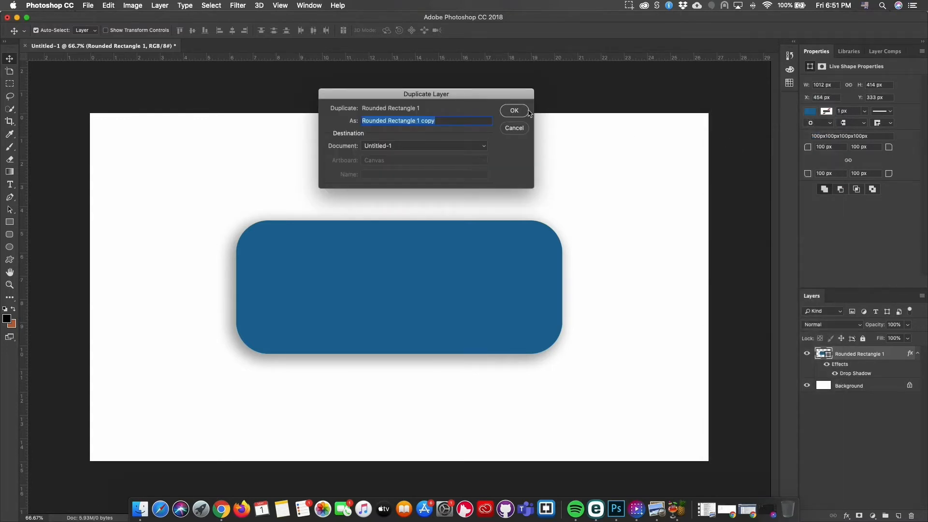
pyautogui.click(511, 111)
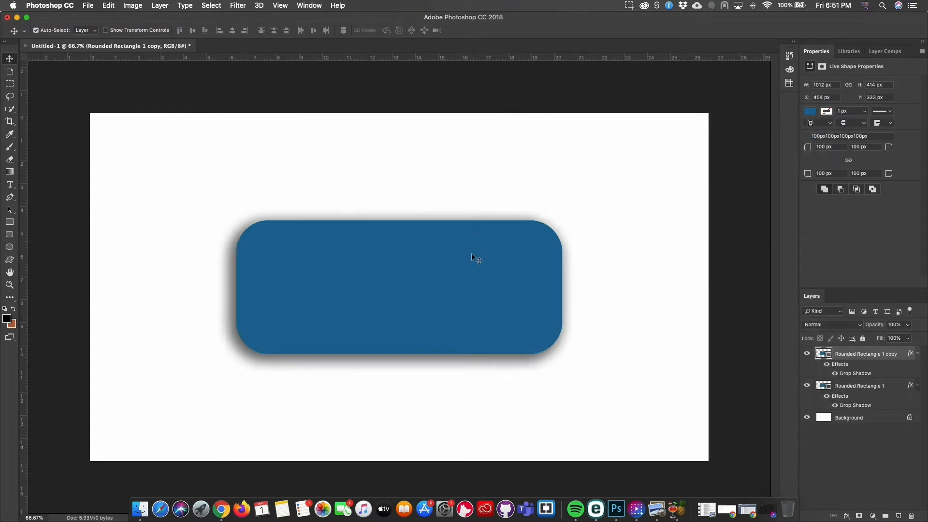
# Try moving the duplicated rectangle upward, undo the move, and toggle the copy's effects off and on
pyautogui.moveTo(457, 274); pyautogui.dragTo(464, 214)
pyautogui.press('super+z')
pyautogui.click(827, 365)
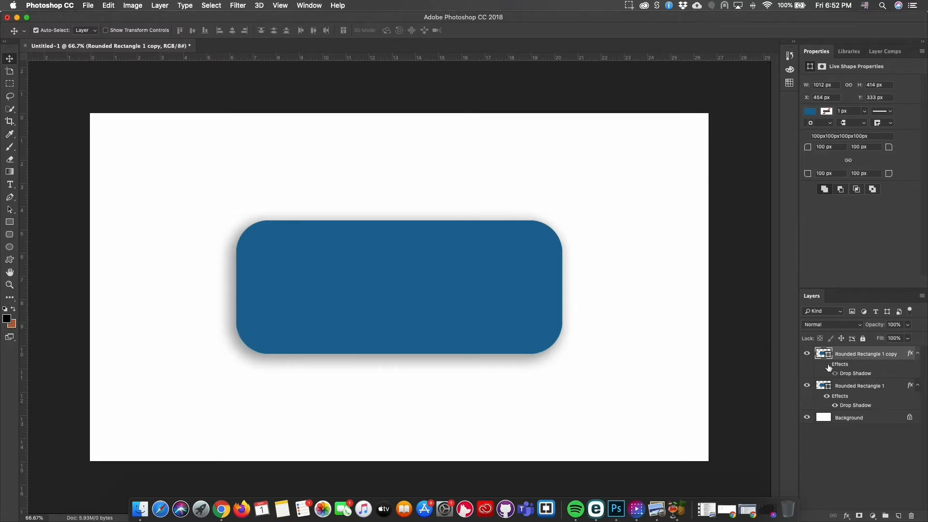
pyautogui.click(828, 365)
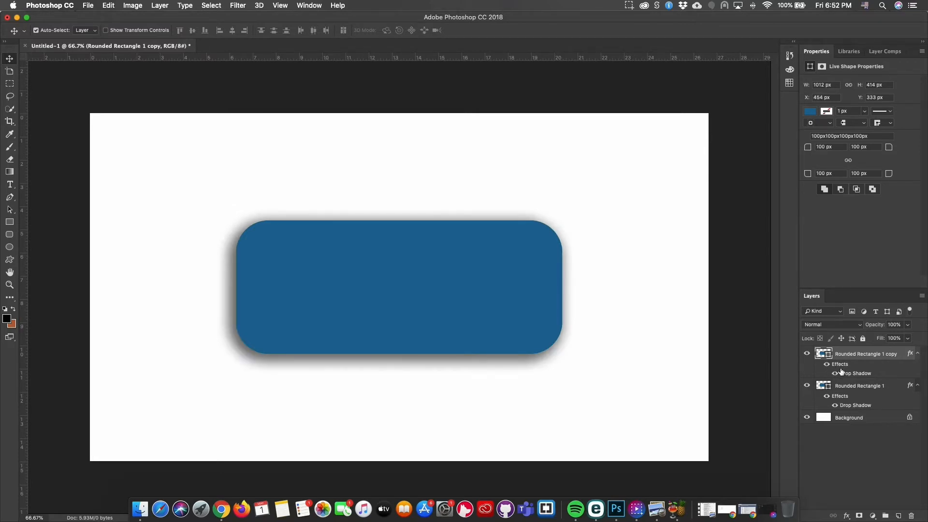
# Add a Bevel & Emboss effect to the Rounded Rectangle 1 copy layer and delete that layer's drop shadow
pyautogui.doubleClick(840, 366)
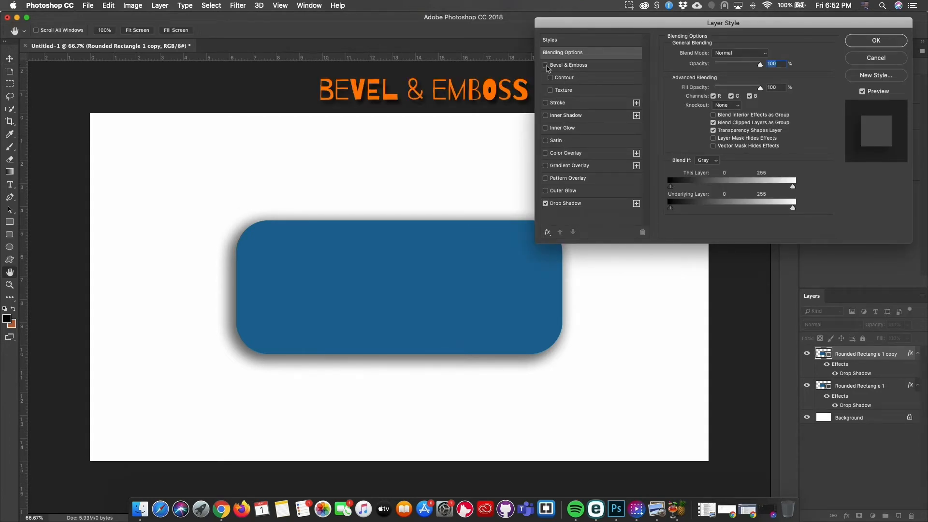
pyautogui.click(546, 65)
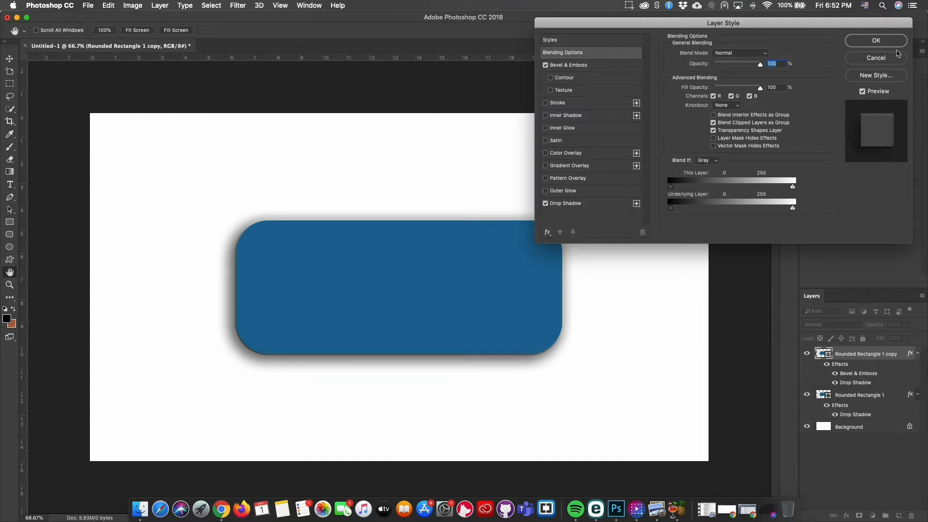
pyautogui.click(863, 42)
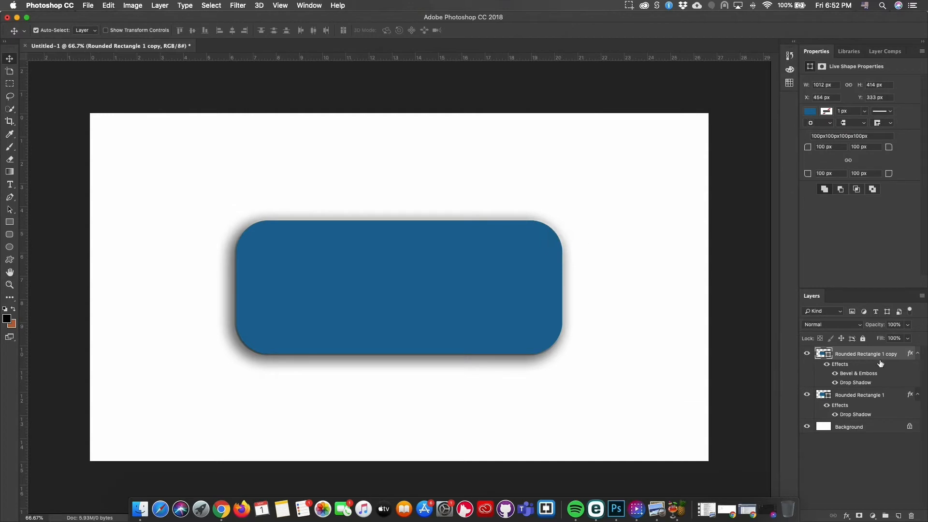
pyautogui.moveTo(857, 382); pyautogui.dragTo(912, 517)
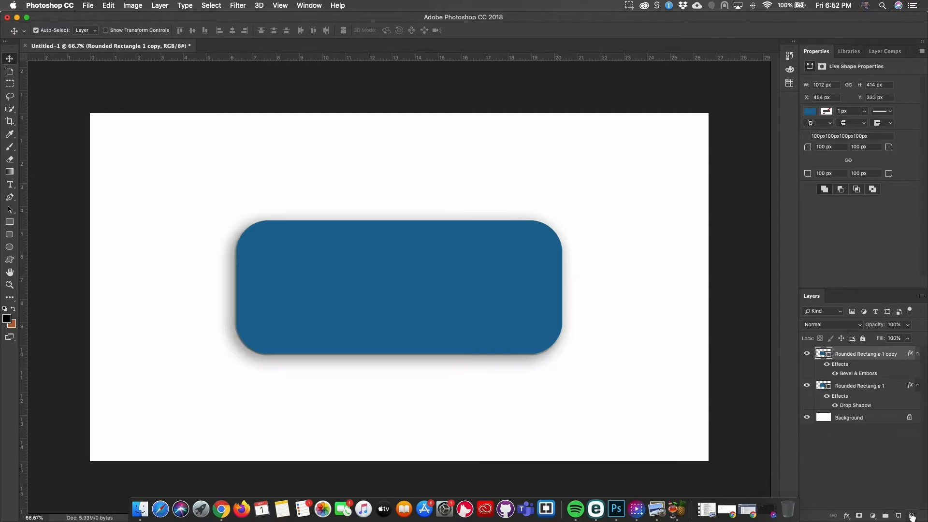
# Set the copy's bevel to Inner Bevel with 230% depth, Up direction, 13 px size and 8 px soften
pyautogui.doubleClick(858, 374)
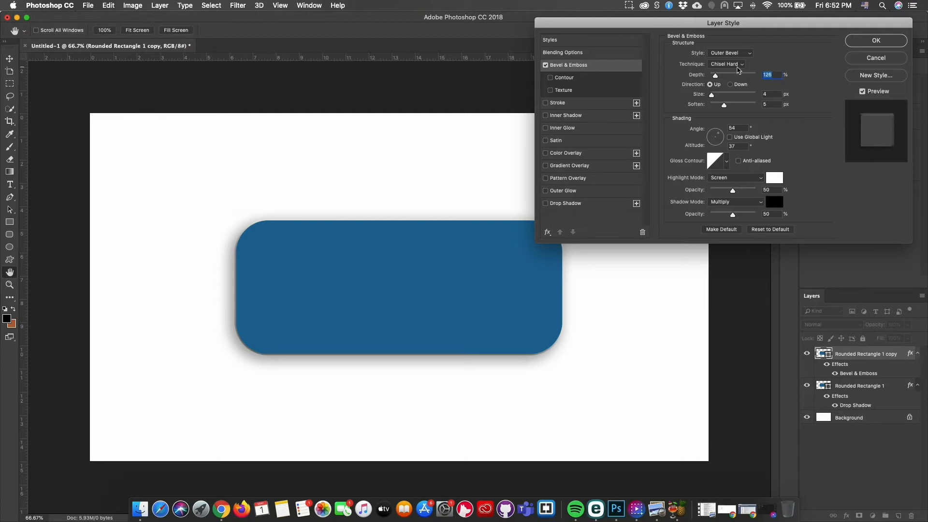
pyautogui.click(749, 54)
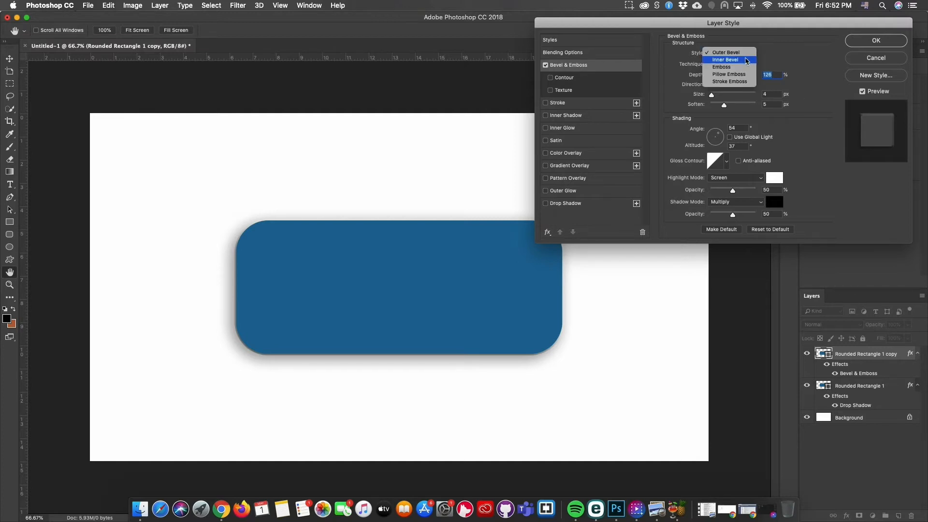
pyautogui.click(745, 59)
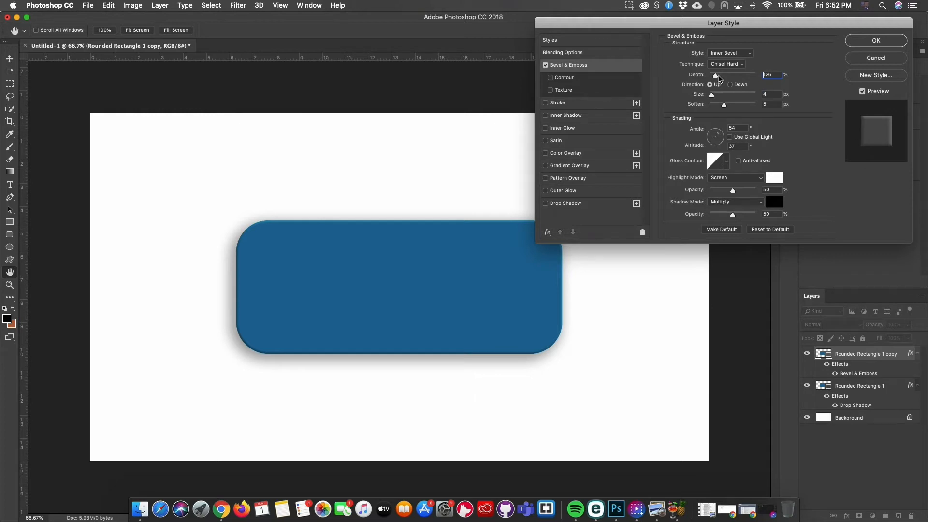
pyautogui.moveTo(716, 77); pyautogui.dragTo(720, 77)
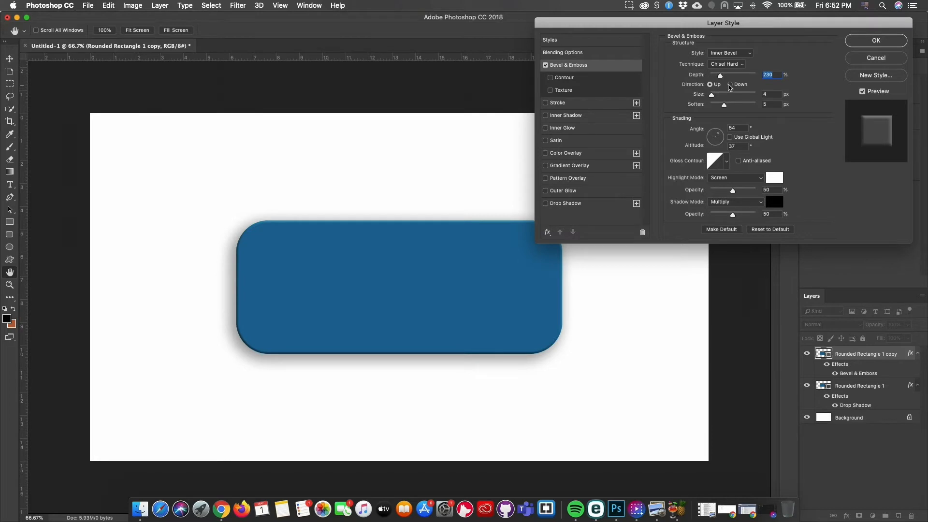
pyautogui.click(729, 84)
pyautogui.click(714, 85)
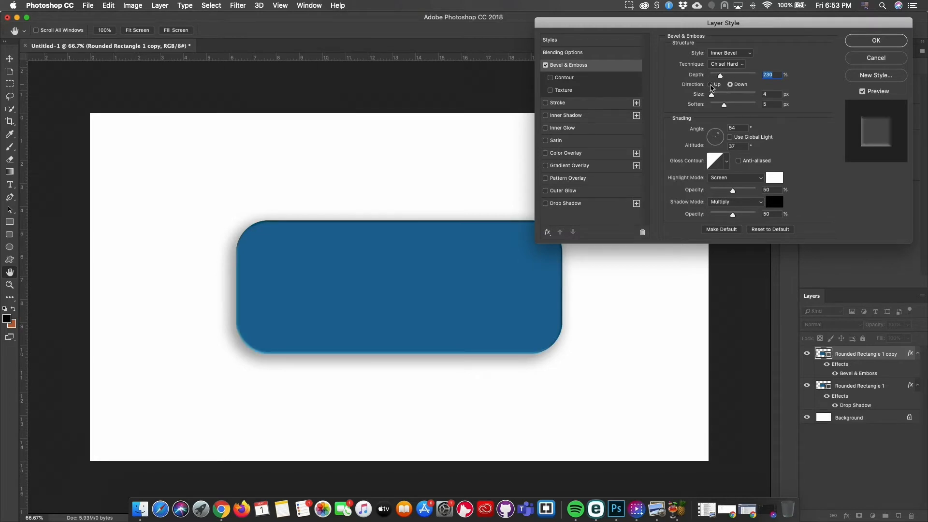
pyautogui.moveTo(712, 94)
pyautogui.mouseDown()
pyautogui.moveTo(730, 100)
pyautogui.moveTo(716, 98)
pyautogui.mouseUp()
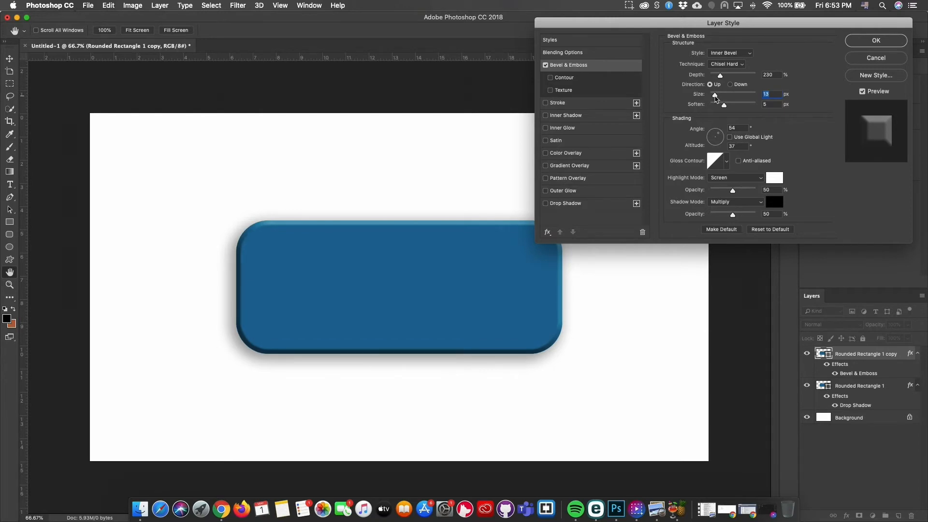
pyautogui.moveTo(723, 105); pyautogui.dragTo(715, 104)
pyautogui.moveTo(741, 108); pyautogui.dragTo(714, 109)
pyautogui.moveTo(714, 108); pyautogui.dragTo(733, 109)
# Compare the Lighten and Color Dodge highlight modes, and apply the bevel with its highlight mode set to Screen
pyautogui.click(738, 182)
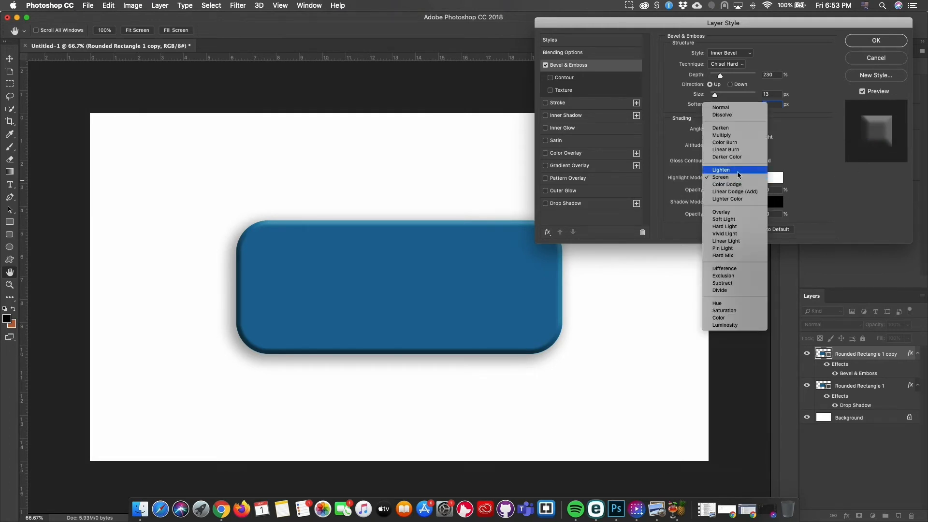
pyautogui.click(738, 170)
pyautogui.click(738, 181)
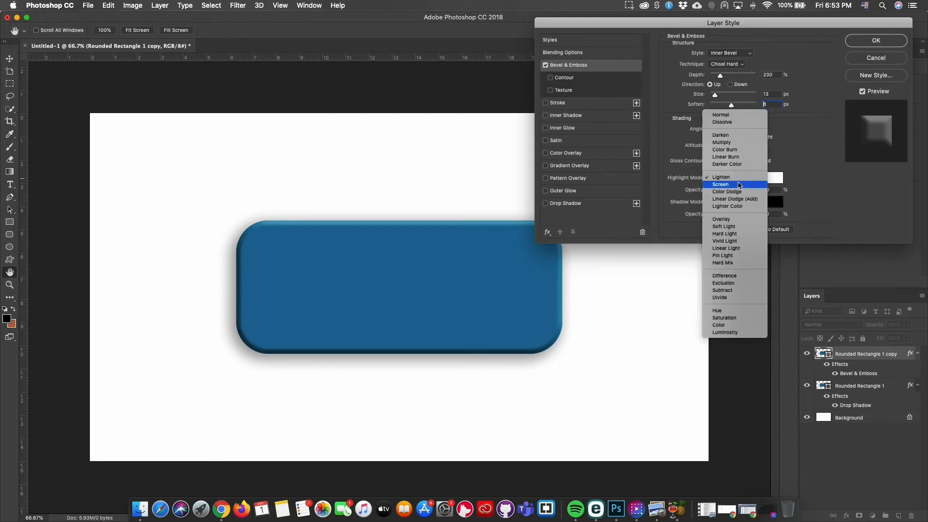
pyautogui.click(739, 183)
pyautogui.click(738, 186)
pyautogui.click(739, 186)
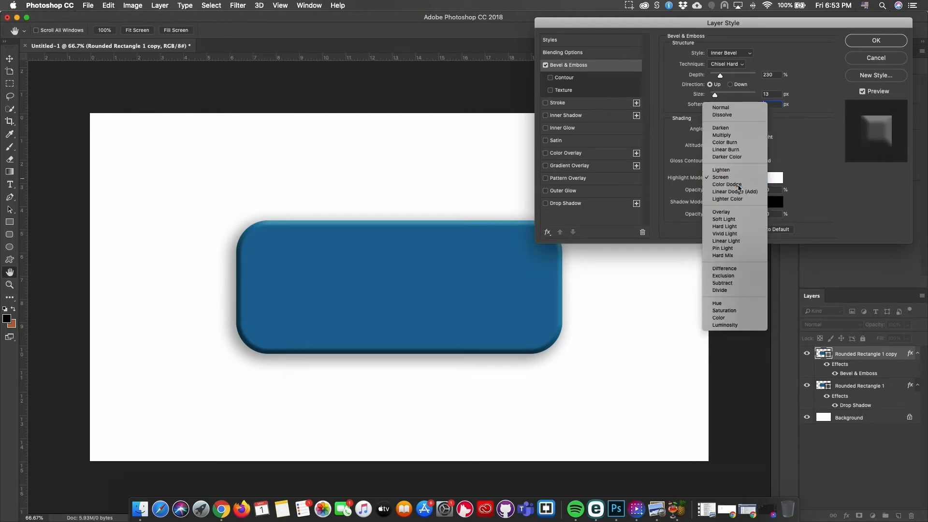
pyautogui.click(739, 178)
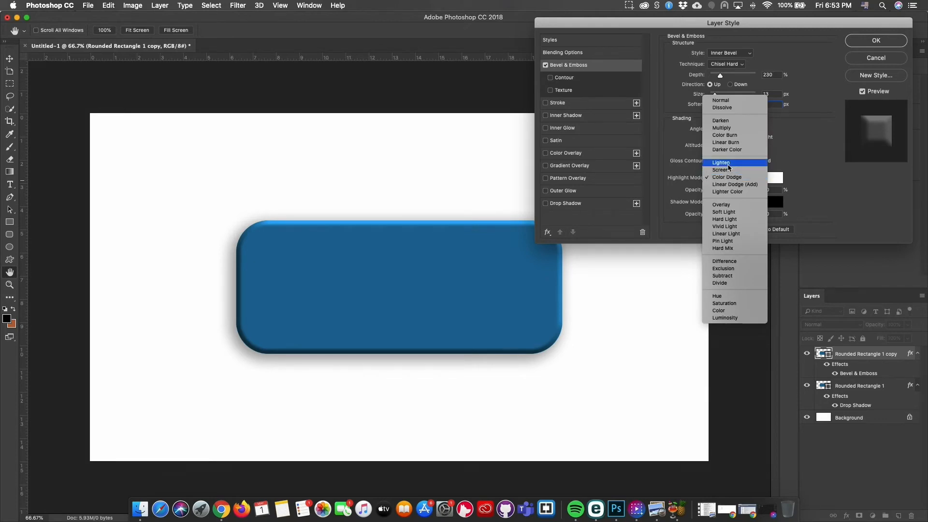
pyautogui.click(728, 164)
pyautogui.click(736, 178)
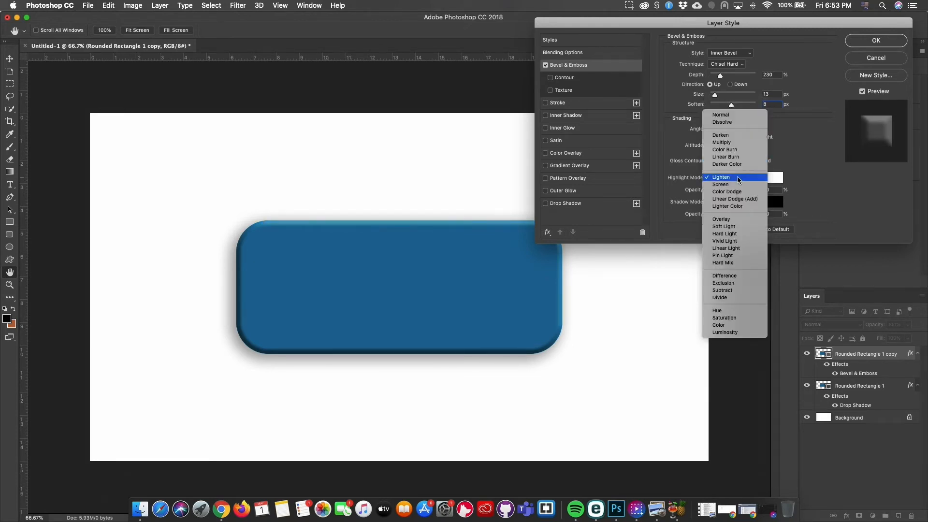
pyautogui.click(735, 184)
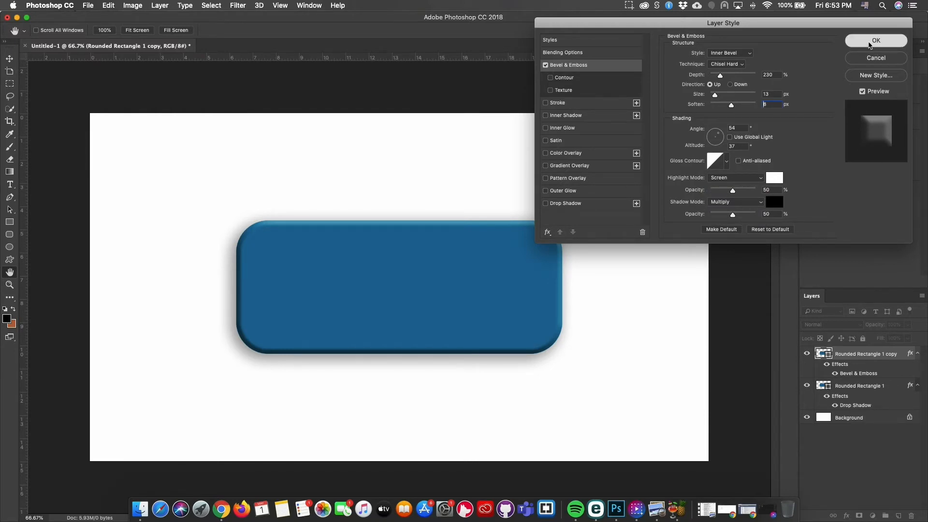
pyautogui.click(870, 42)
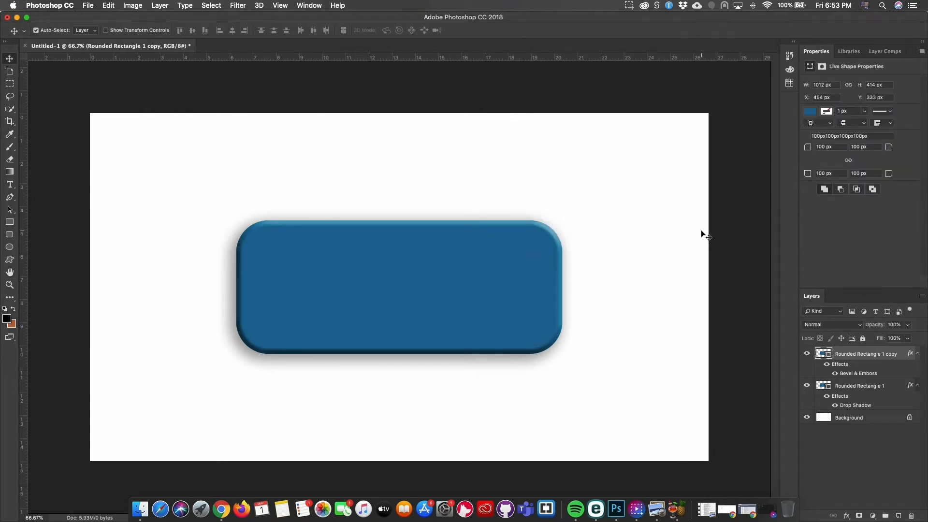
# Start a text line above the blue rectangle with the text colour set to red ff0000
pyautogui.click(10, 188)
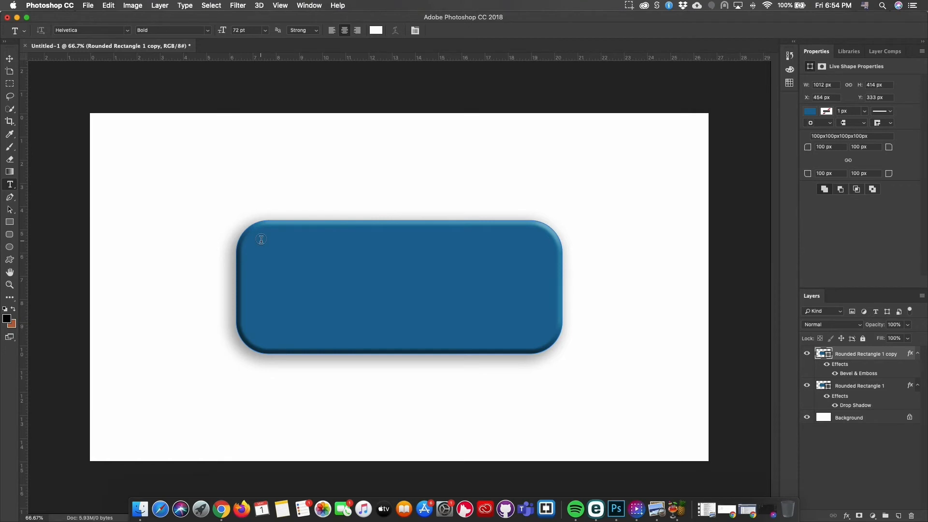
pyautogui.click(313, 186)
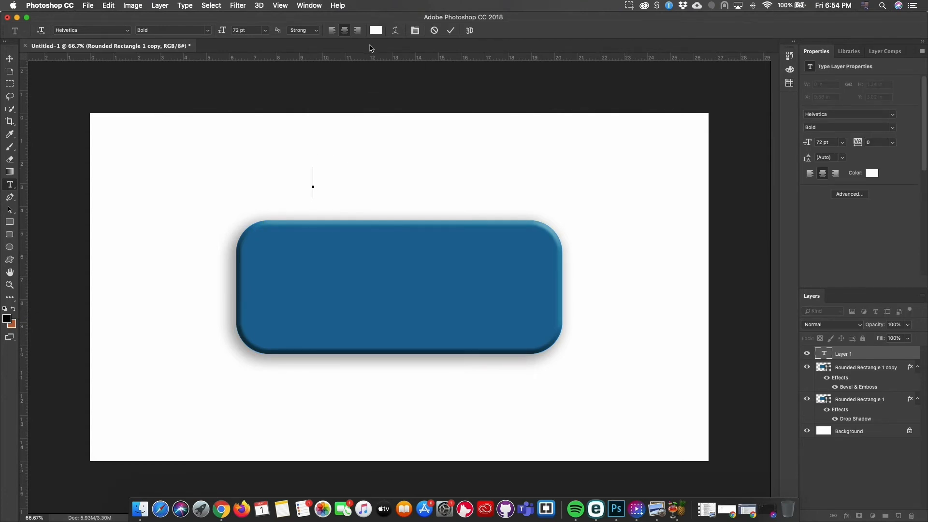
pyautogui.click(375, 30)
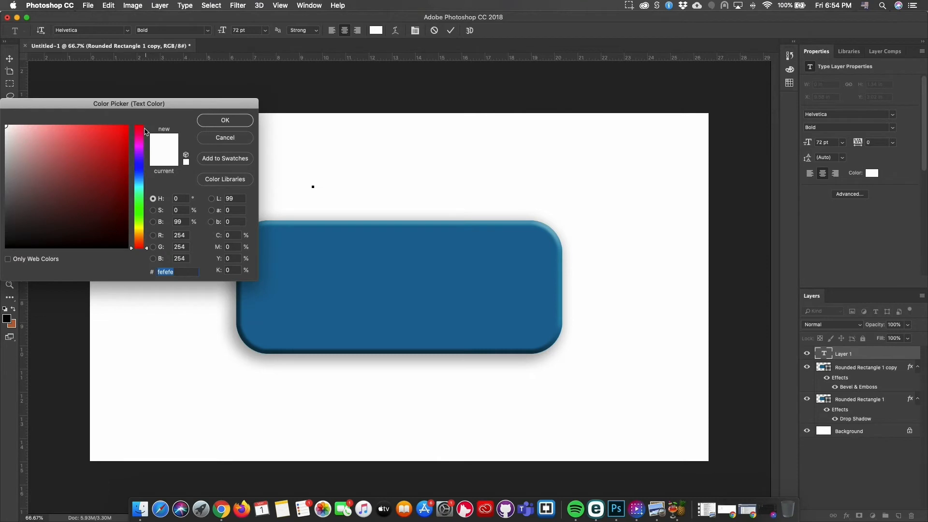
pyautogui.moveTo(112, 149); pyautogui.dragTo(181, 100)
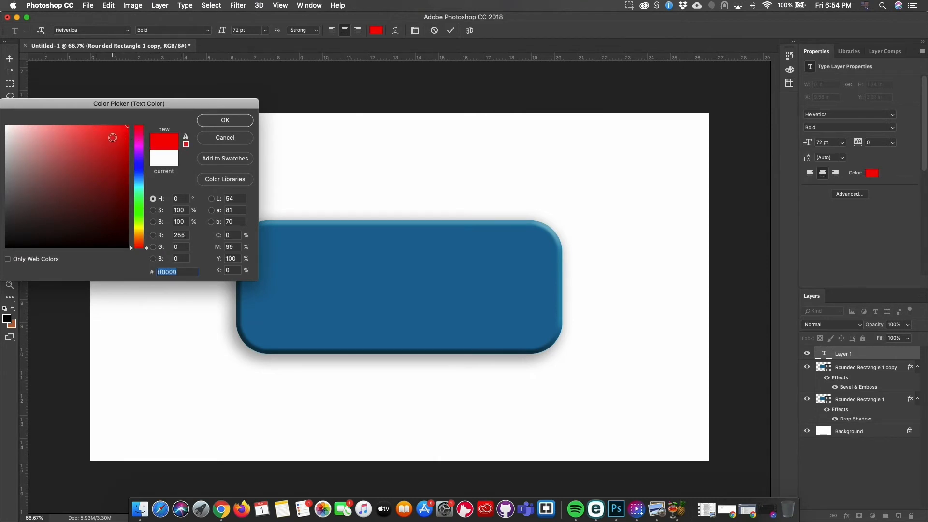
pyautogui.click(222, 121)
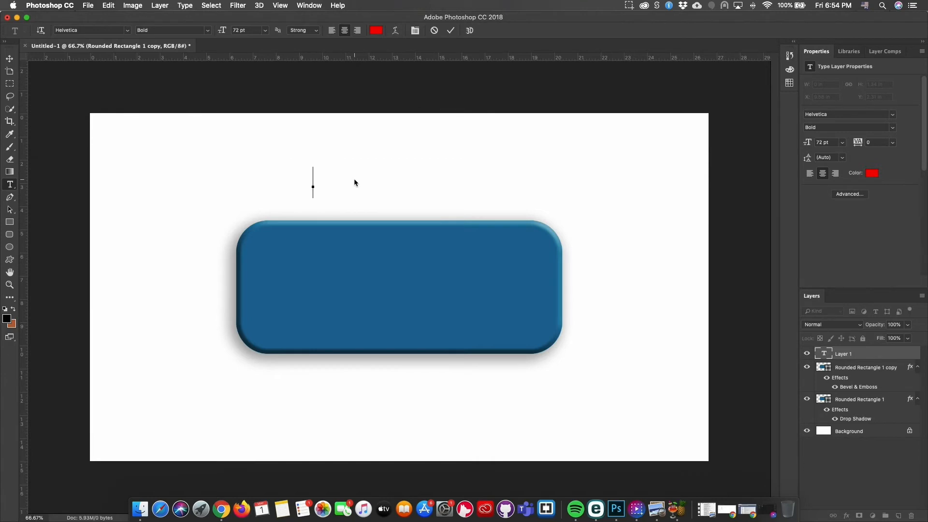
pyautogui.write('click')
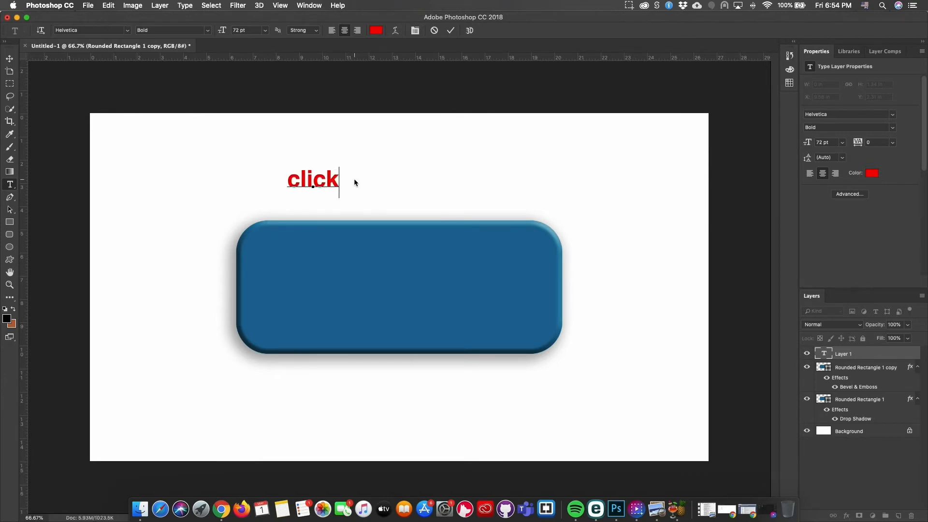
pyautogui.press('BackSpace')
pyautogui.press('BackSpace')
pyautogui.press('BackSpace')
pyautogui.press('BackSpace')
pyautogui.press('BackSpace')
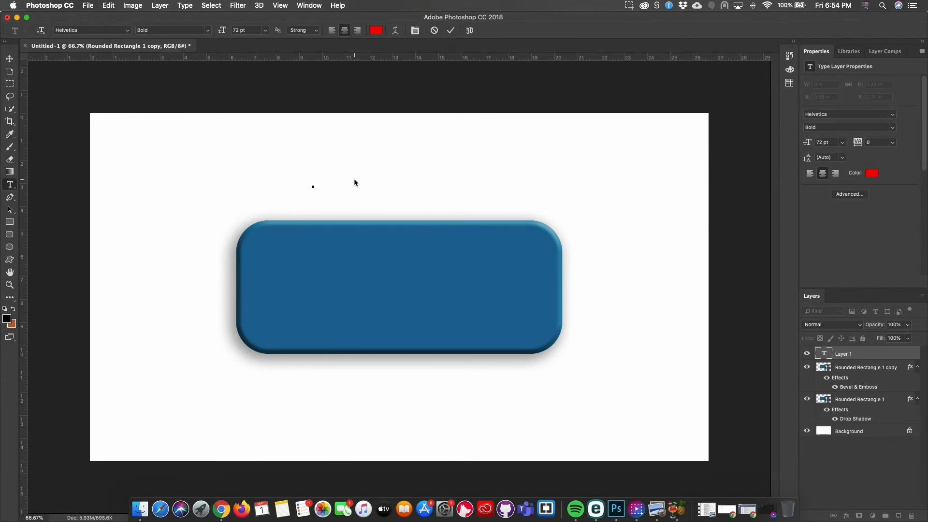
# Enter CLICK ME as the text above the rectangle
pyautogui.write('CLI')
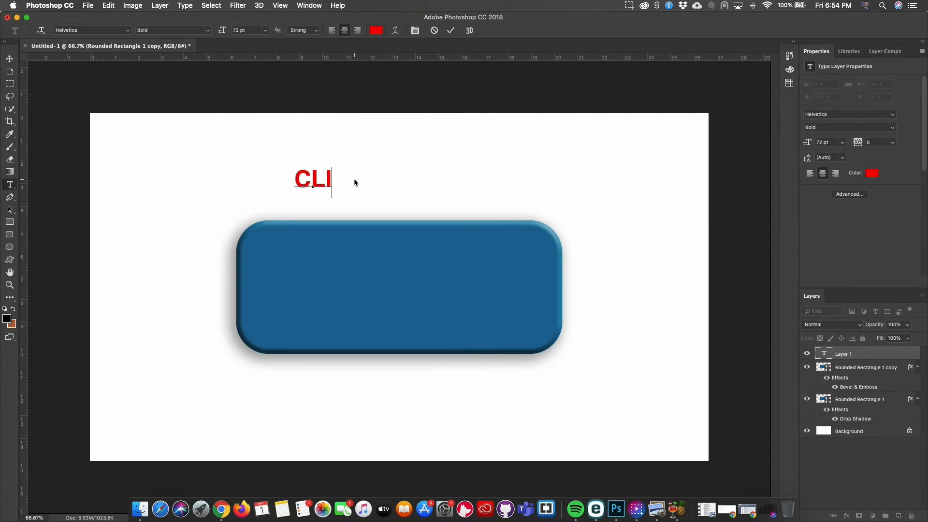
pyautogui.write('CK ME')
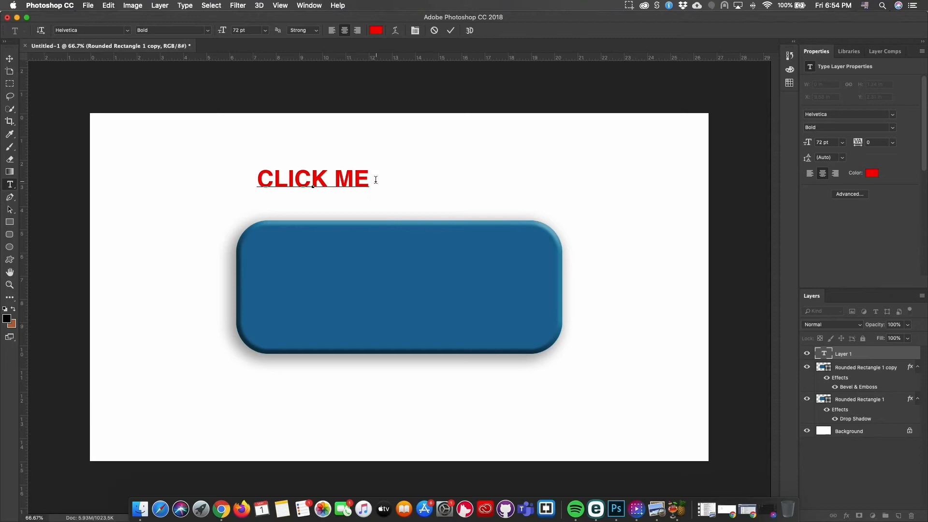
# Try the Georgia and Impact fonts on the CLICK ME text and set it back to Helvetica Bold
pyautogui.moveTo(369, 176); pyautogui.dragTo(256, 177)
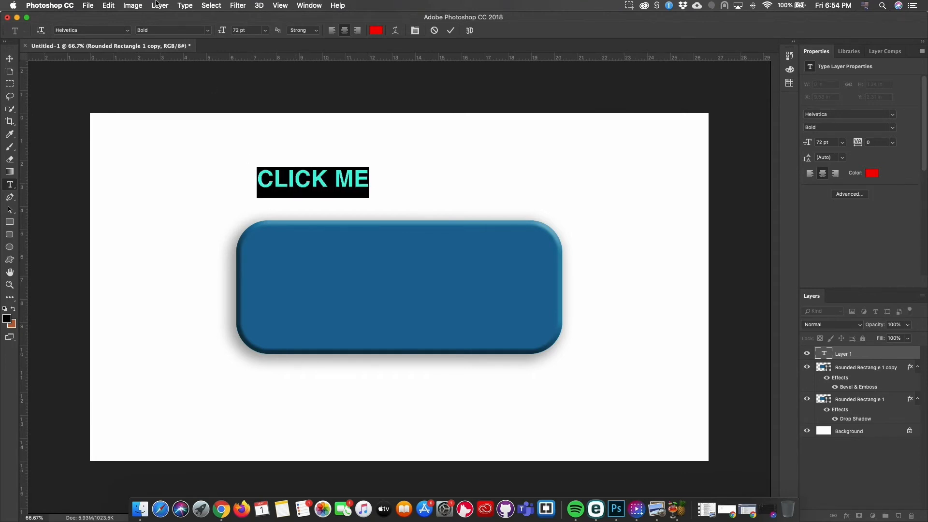
pyautogui.click(128, 32)
pyautogui.click(106, 81)
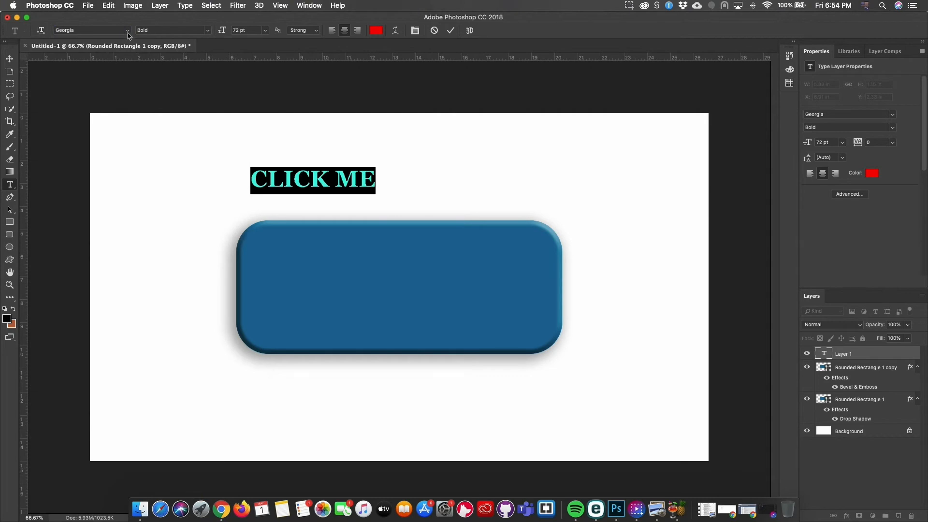
pyautogui.click(127, 31)
pyautogui.click(103, 72)
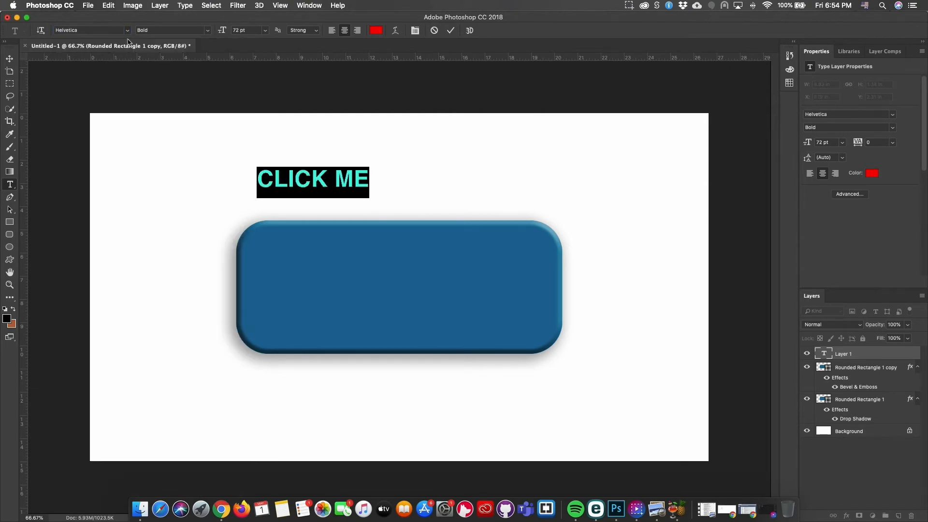
pyautogui.click(128, 31)
pyautogui.click(112, 81)
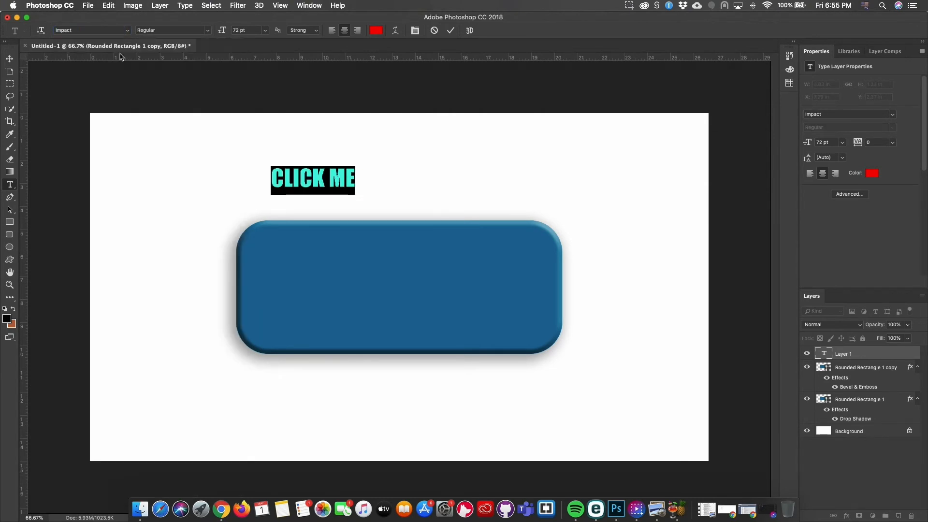
pyautogui.click(127, 31)
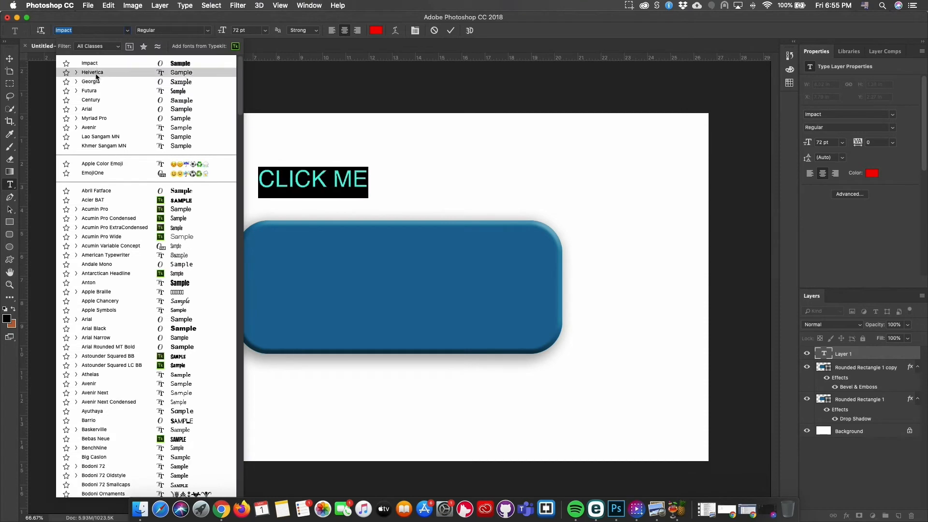
pyautogui.click(97, 77)
pyautogui.click(207, 31)
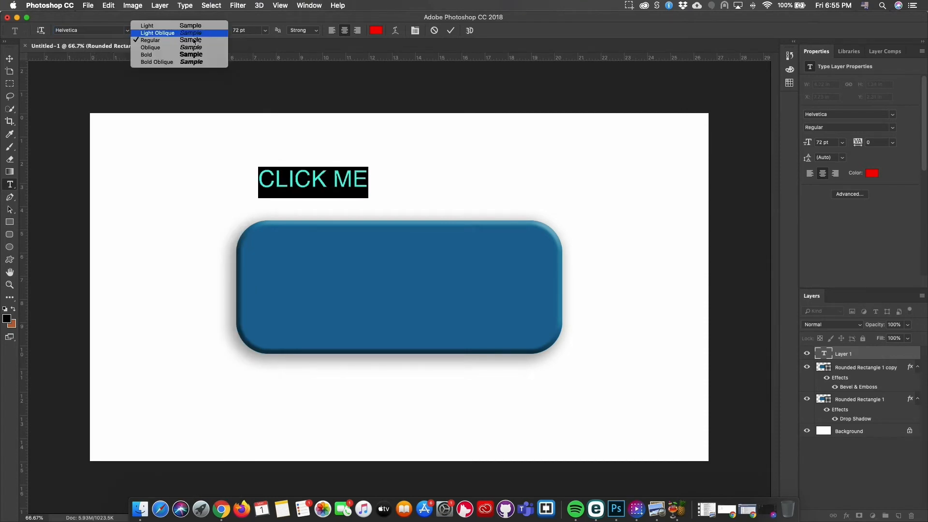
pyautogui.click(171, 55)
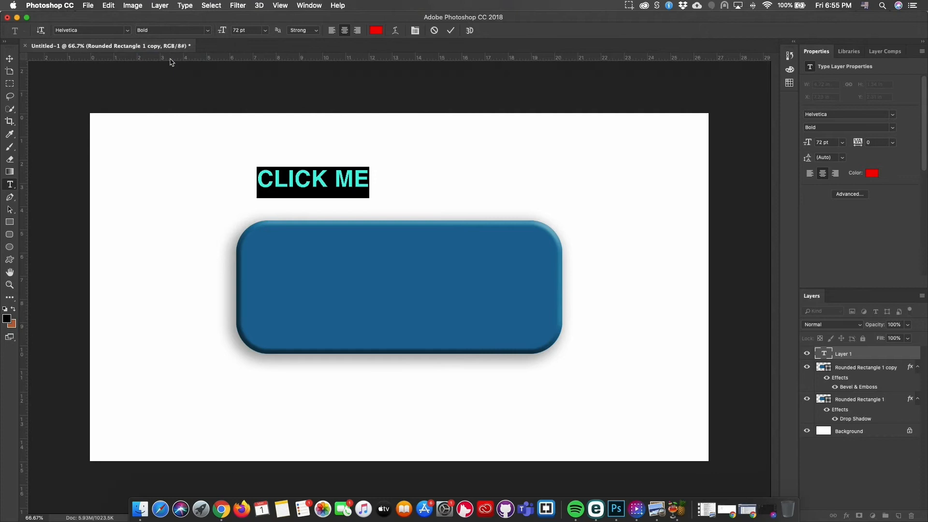
# Scale the CLICK ME text to about 252% and move it onto the upper part of the blue rectangle
pyautogui.click(218, 175)
pyautogui.click(9, 59)
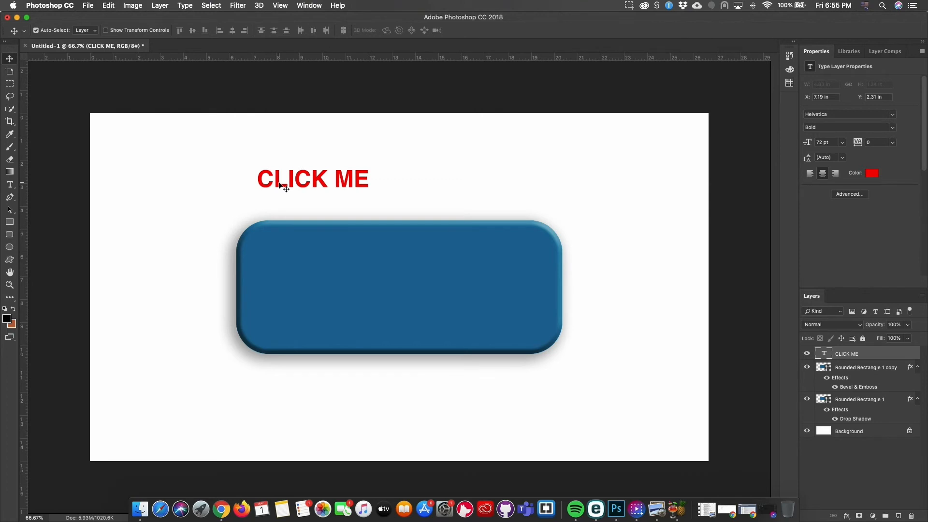
pyautogui.press('super+t')
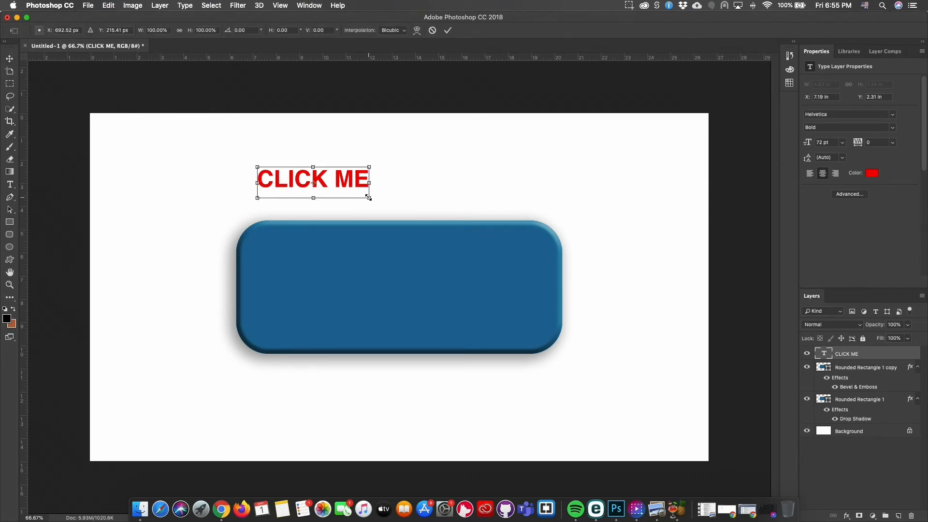
pyautogui.moveTo(368, 197); pyautogui.dragTo(528, 281)
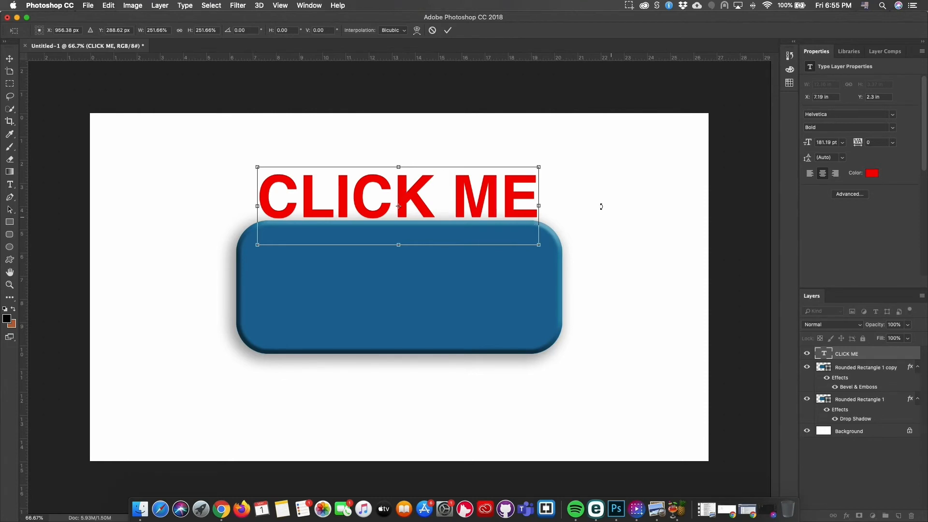
pyautogui.moveTo(403, 193); pyautogui.dragTo(412, 245)
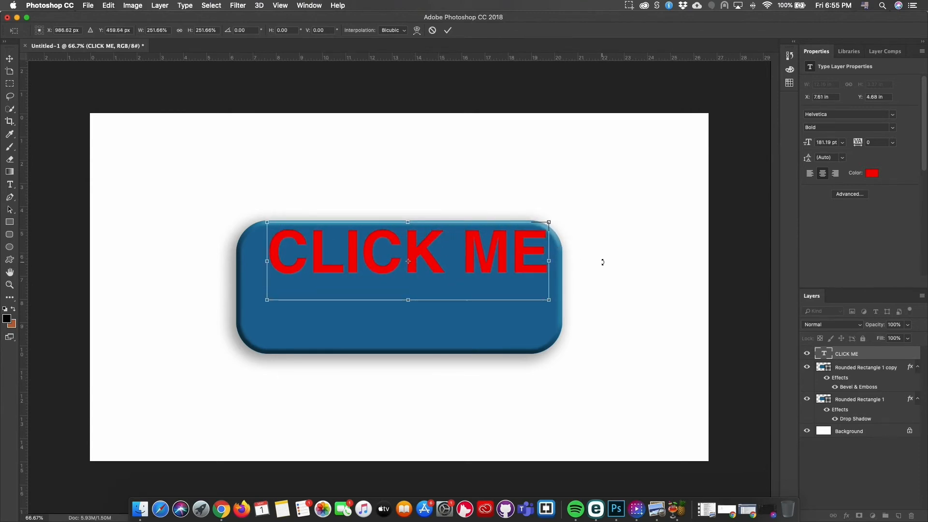
pyautogui.moveTo(502, 251); pyautogui.dragTo(527, 260)
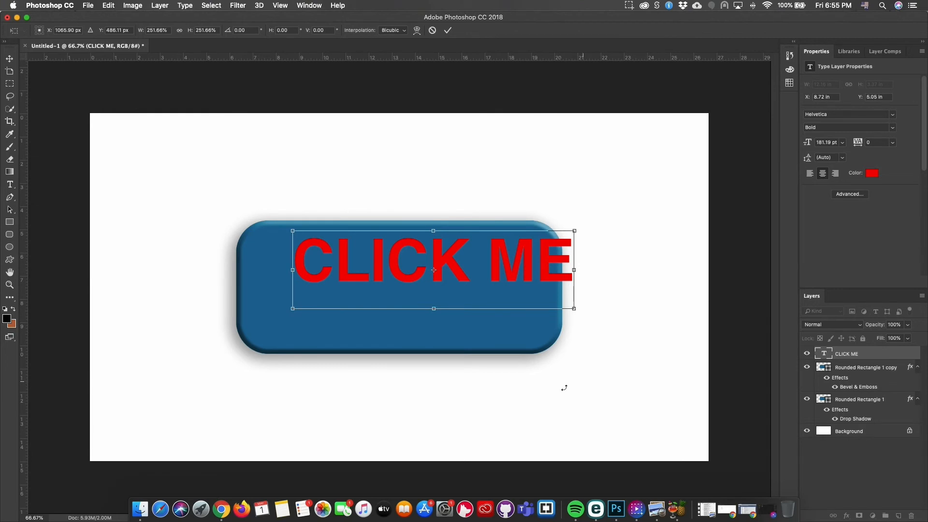
pyautogui.press('Return')
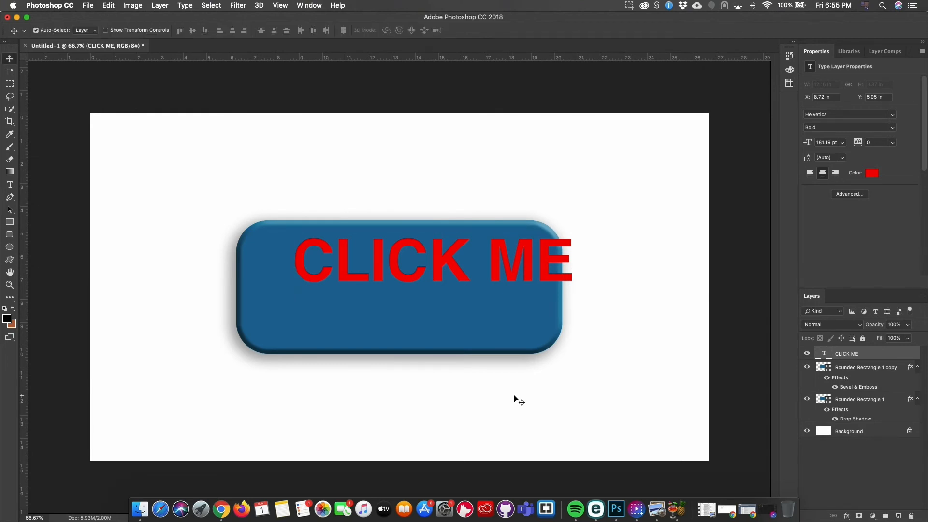
# Align the CLICK ME text and both rounded rectangles on their vertical and horizontal centers, leaving nothing selected
pyautogui.moveTo(477, 410); pyautogui.dragTo(439, 333)
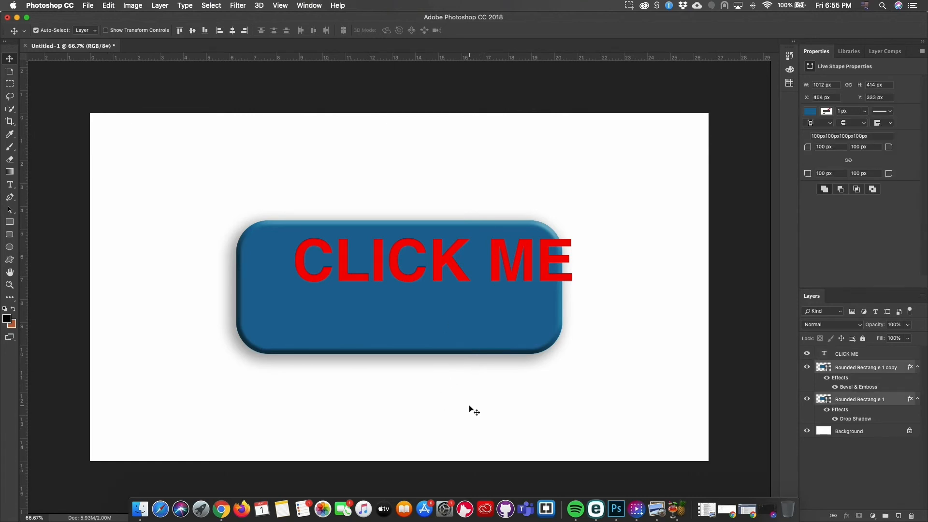
pyautogui.moveTo(488, 404); pyautogui.dragTo(330, 177)
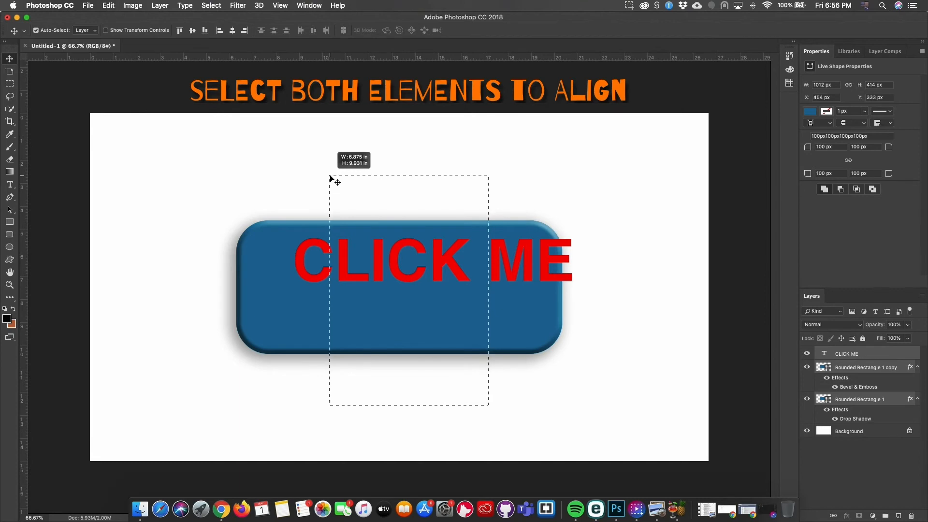
pyautogui.moveTo(330, 177); pyautogui.dragTo(324, 175)
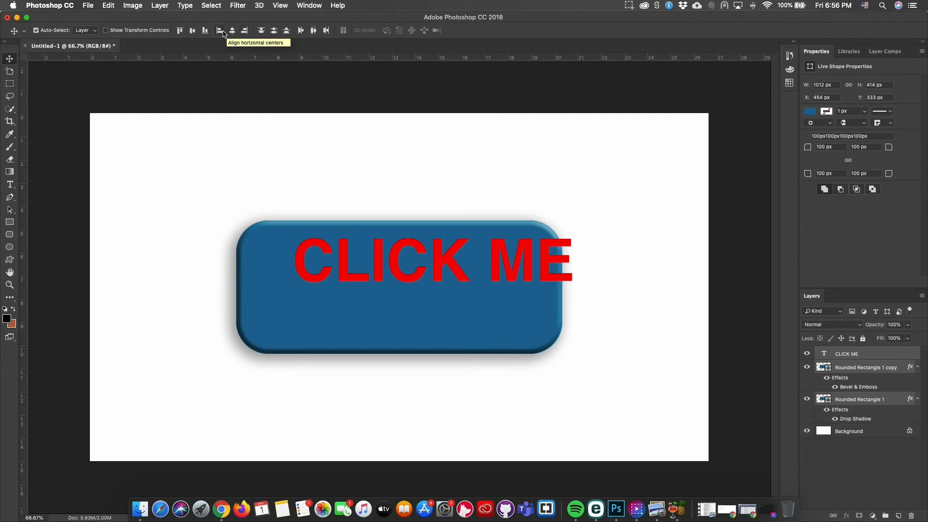
pyautogui.click(192, 31)
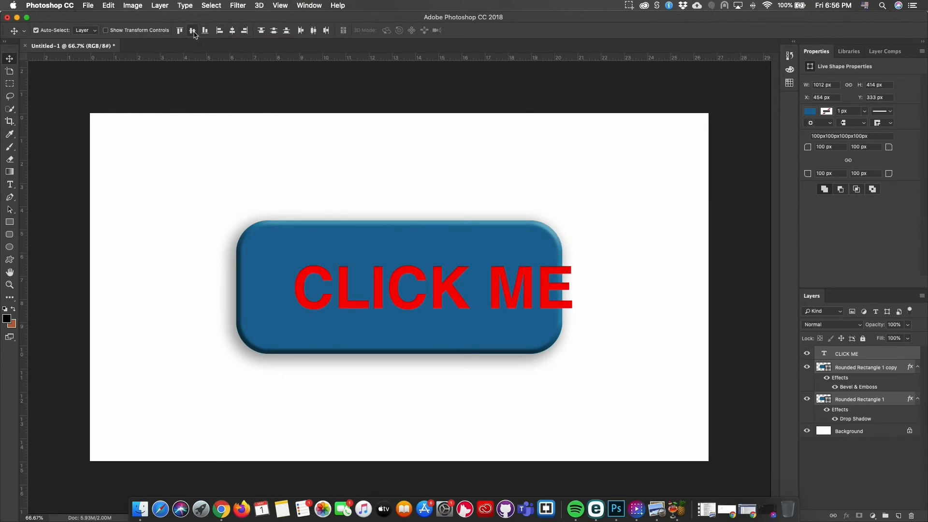
pyautogui.click(232, 31)
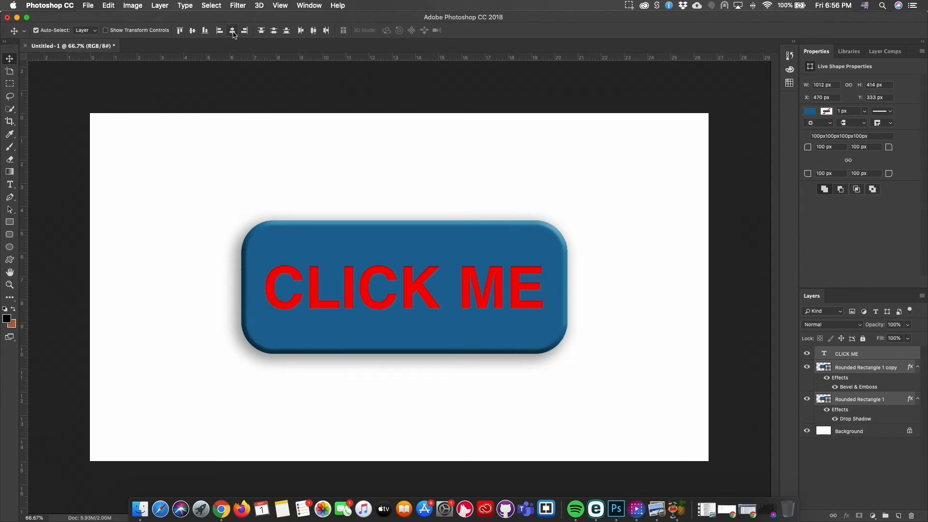
pyautogui.click(599, 231)
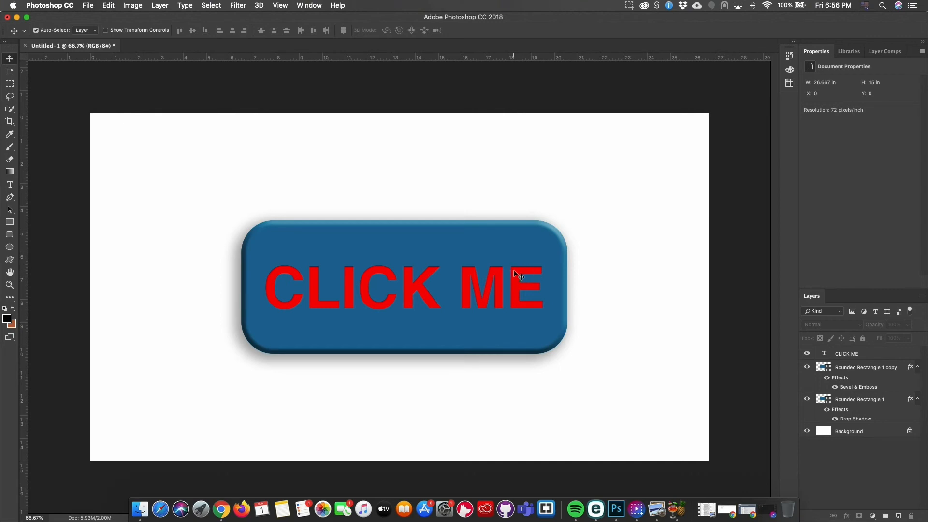
# Change the CLICK ME text colour to a pale blue, about dcedf8
pyautogui.click(880, 357)
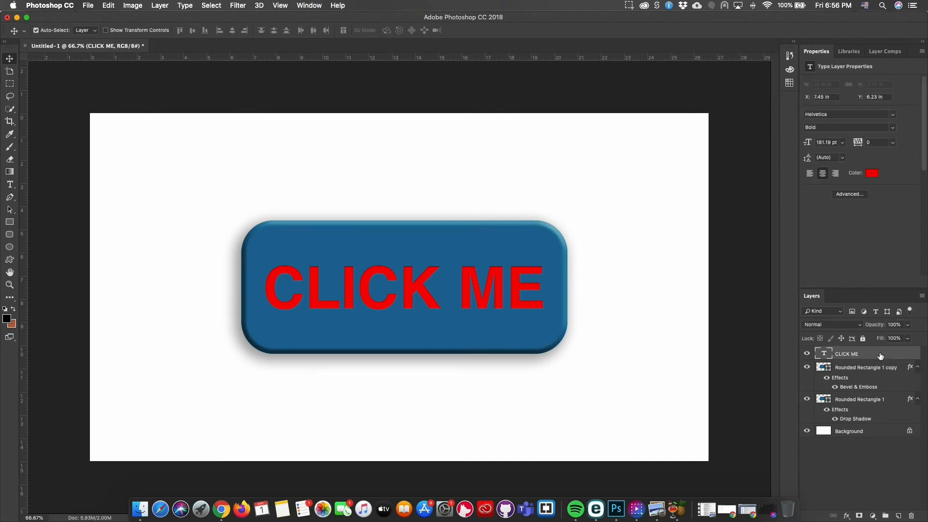
pyautogui.click(871, 173)
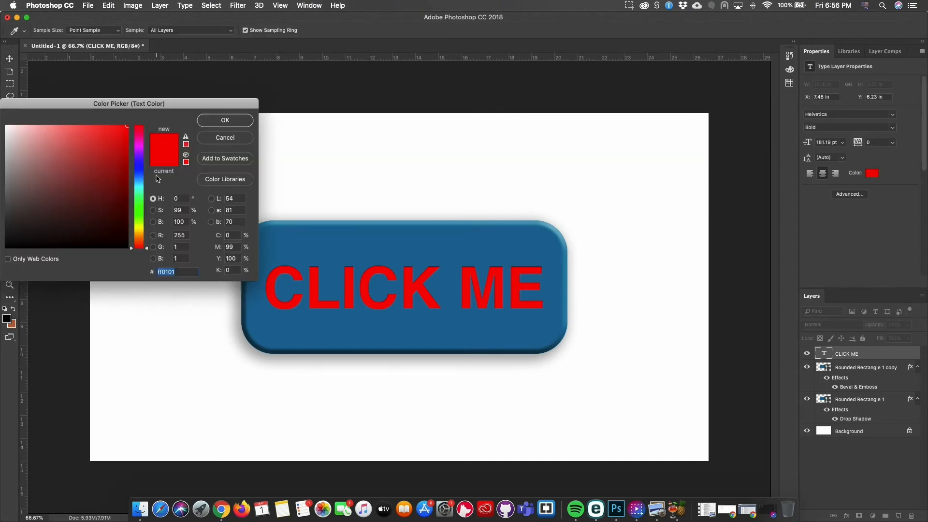
pyautogui.moveTo(104, 207)
pyautogui.mouseDown()
pyautogui.moveTo(14, 133)
pyautogui.moveTo(11, 119)
pyautogui.moveTo(5, 131)
pyautogui.mouseUp()
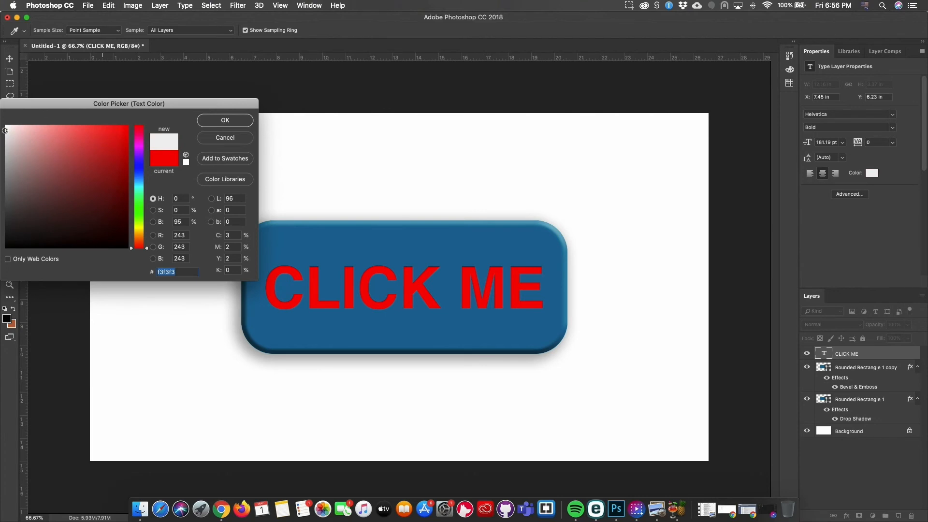
pyautogui.moveTo(135, 180); pyautogui.dragTo(135, 179)
pyautogui.click(16, 126)
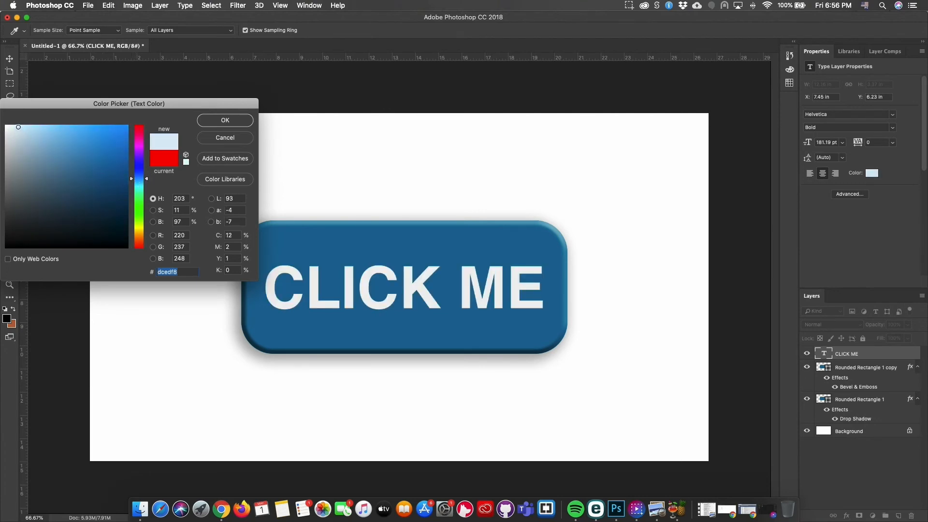
pyautogui.click(224, 120)
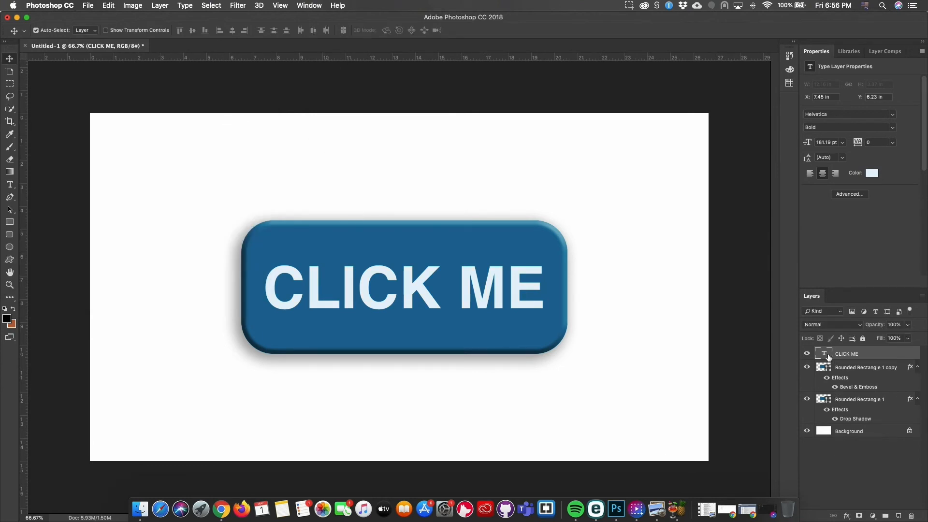
# Add a Bevel & Emboss effect to the CLICK ME text, try the Outer Bevel style and set the style to Emboss
pyautogui.click(846, 516)
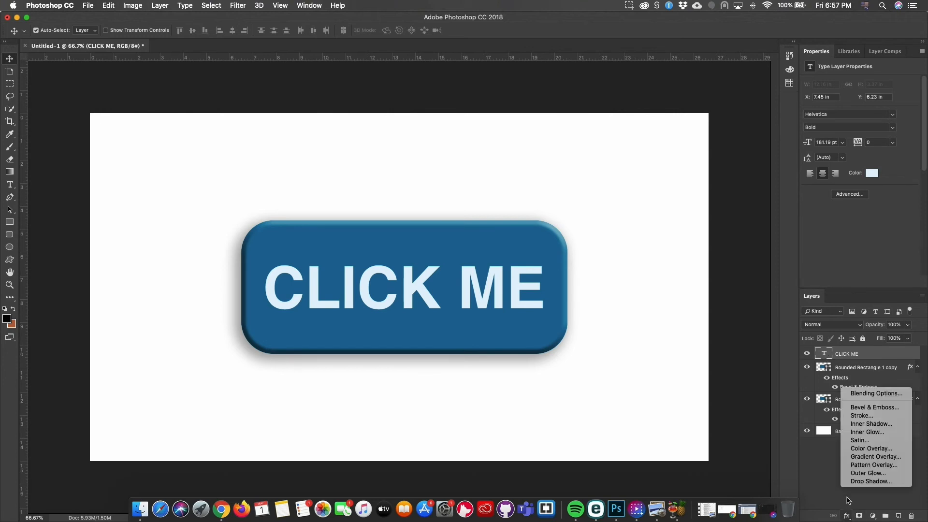
pyautogui.click(854, 411)
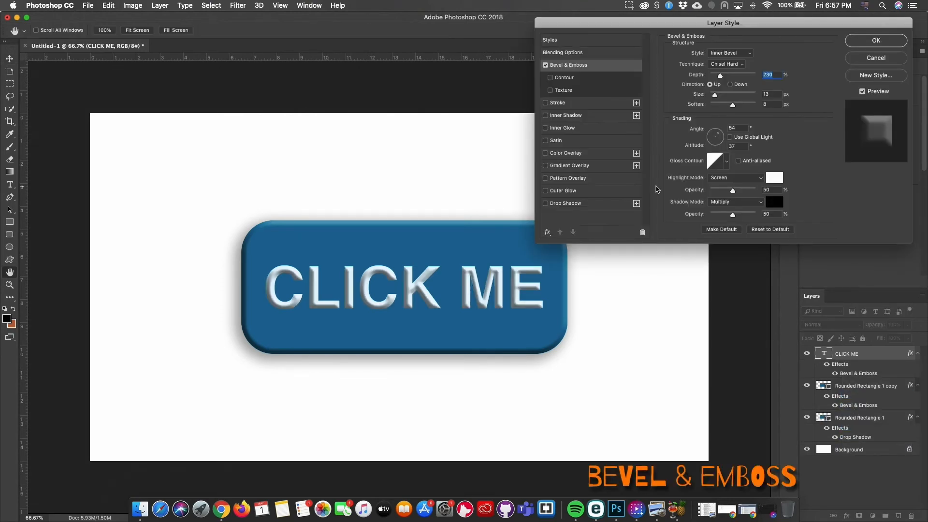
pyautogui.click(748, 52)
pyautogui.click(747, 47)
pyautogui.click(747, 47)
pyautogui.click(747, 45)
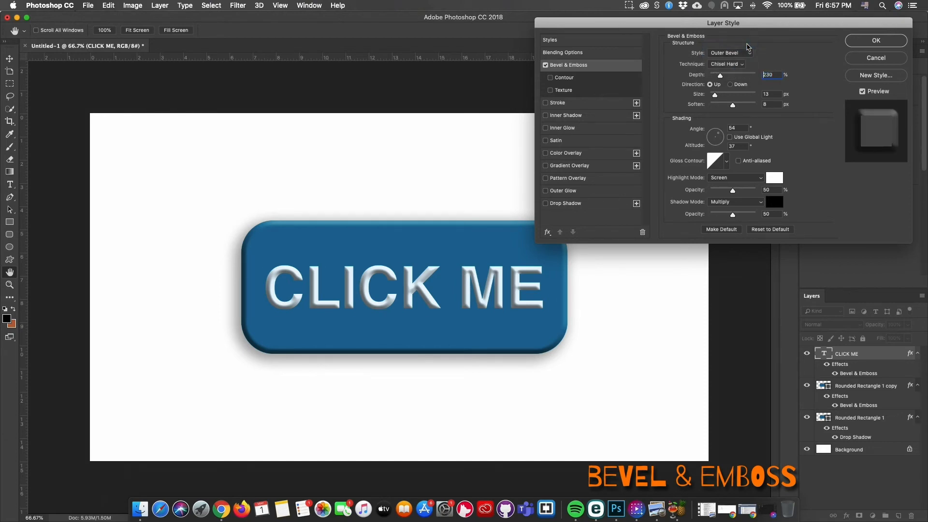
pyautogui.click(747, 47)
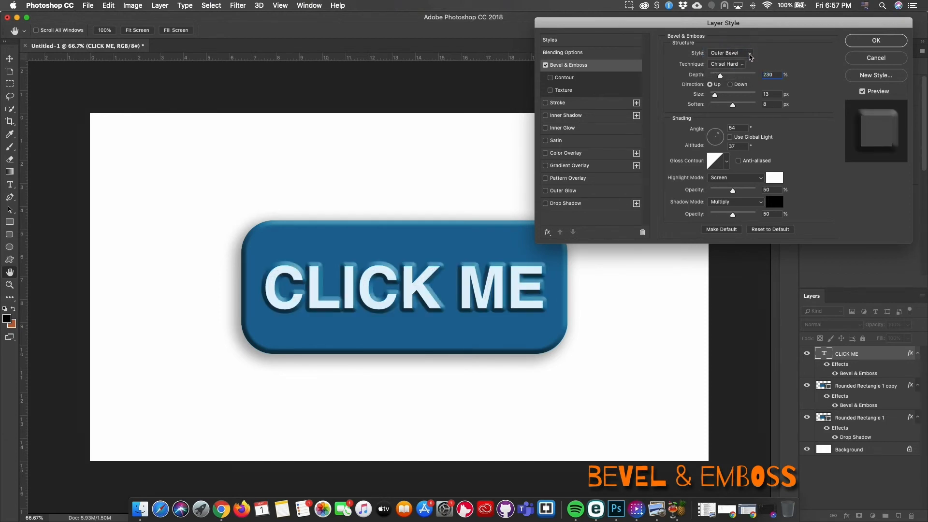
pyautogui.click(749, 53)
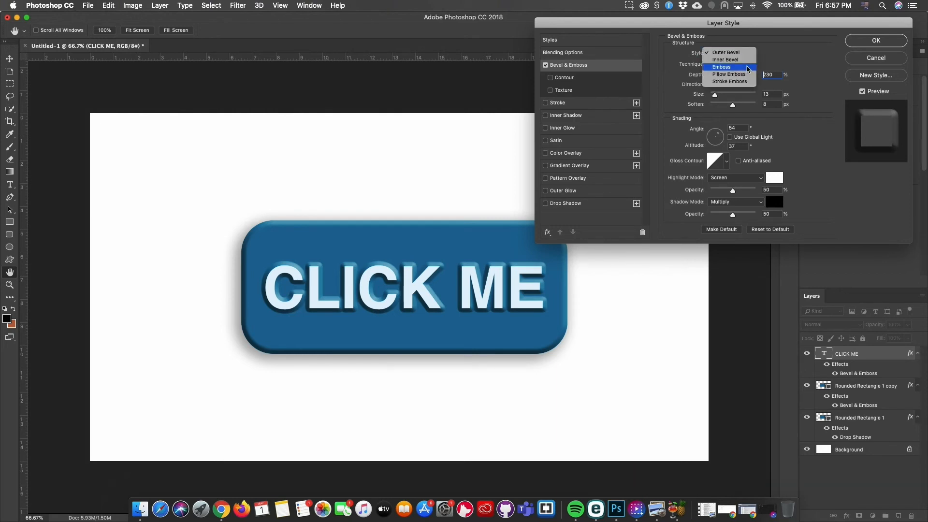
pyautogui.click(747, 68)
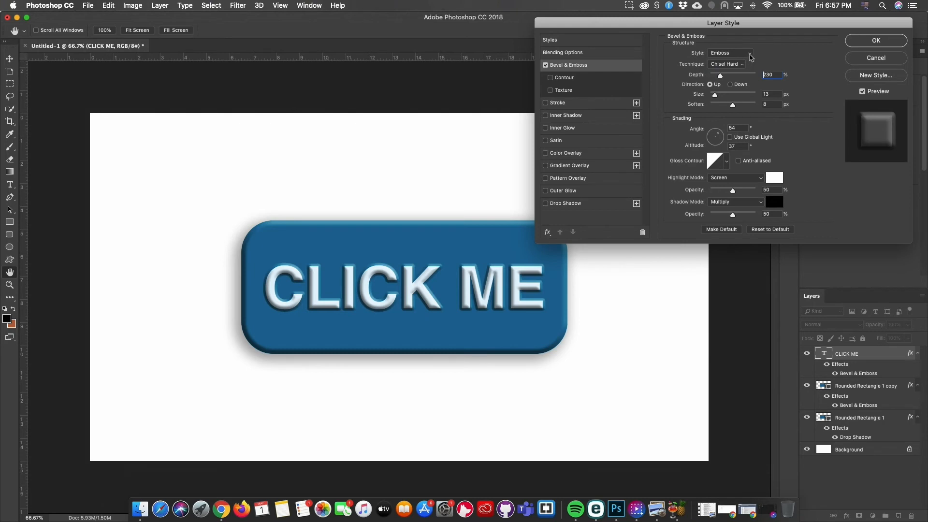
# Try the Pillow Emboss and Stroke Emboss styles on the CLICK ME text and return to Emboss
pyautogui.click(749, 53)
pyautogui.click(749, 60)
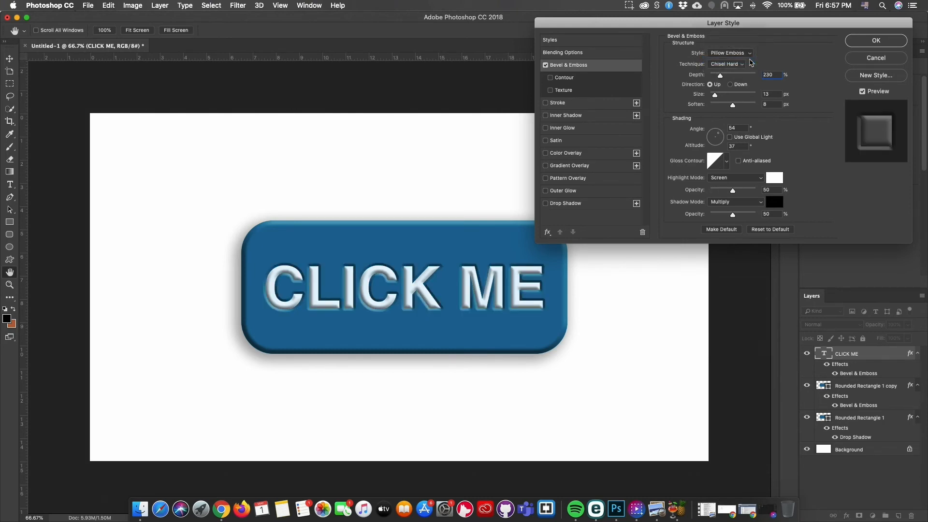
pyautogui.click(750, 57)
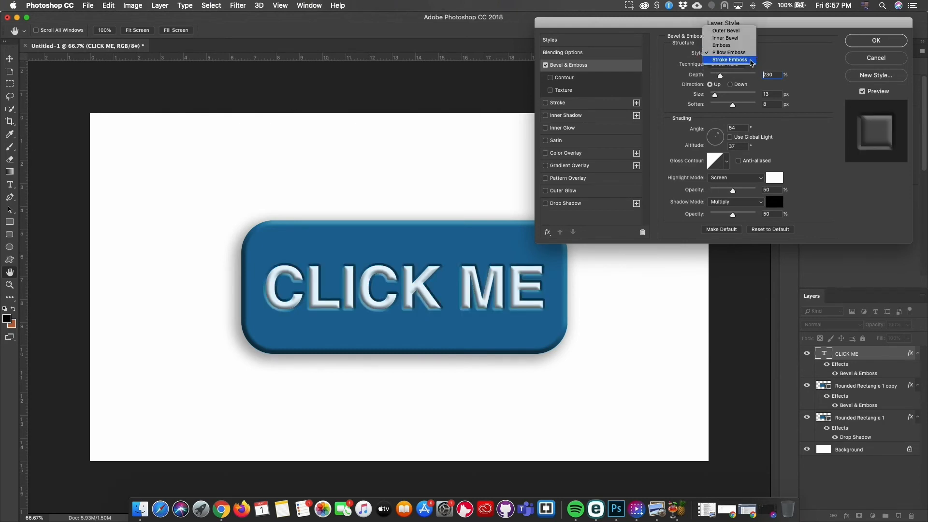
pyautogui.click(751, 60)
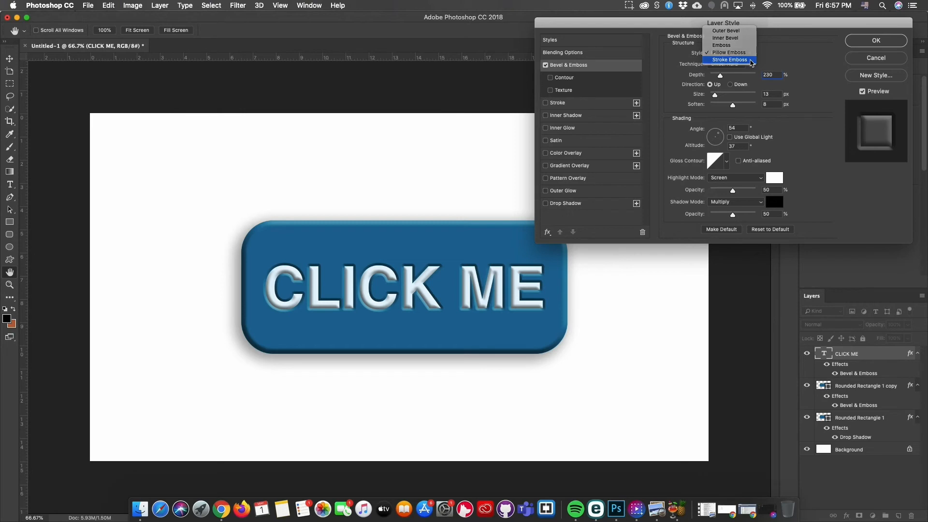
pyautogui.click(749, 56)
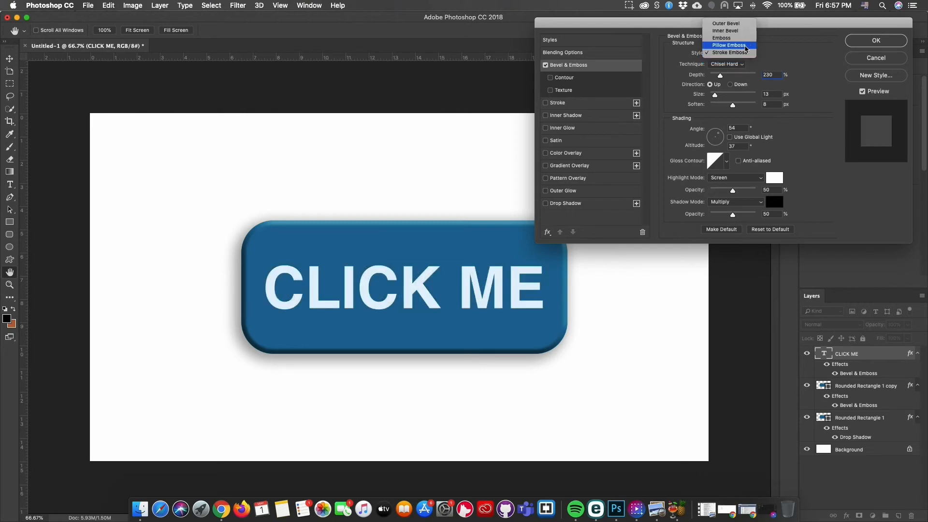
pyautogui.click(745, 47)
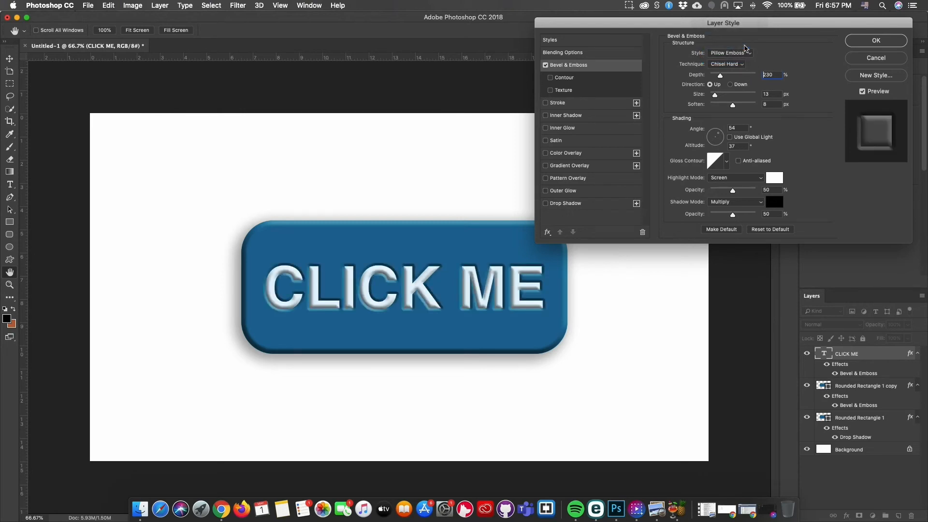
pyautogui.click(745, 50)
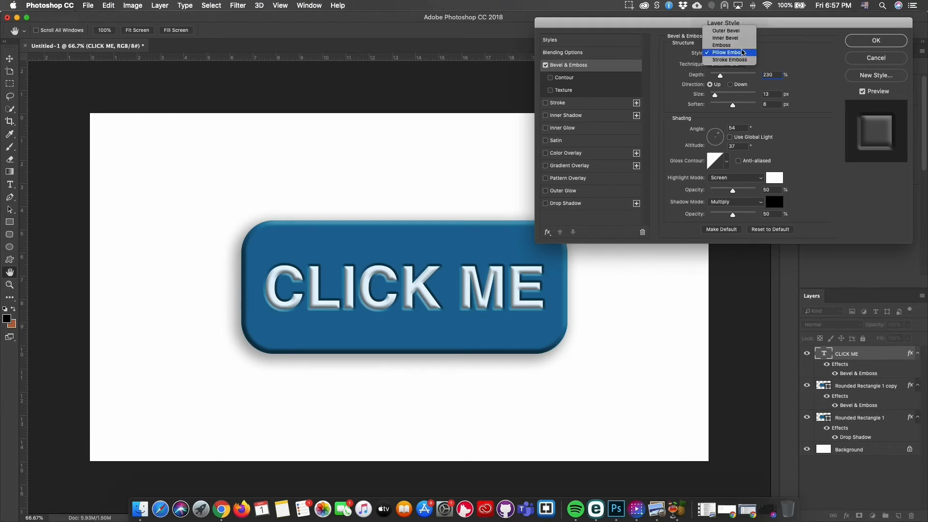
pyautogui.click(742, 47)
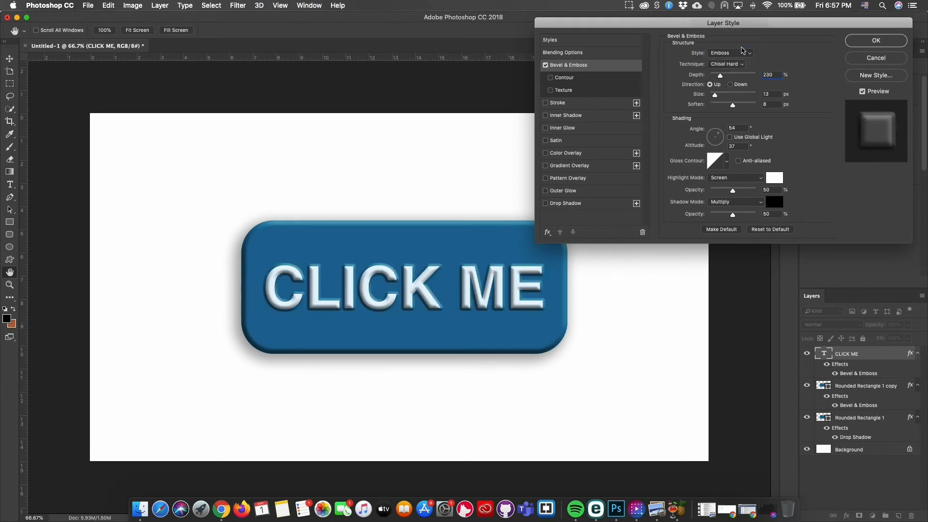
# Compare the Inner Bevel and Outer Bevel styles on the CLICK ME text and set it back to Emboss
pyautogui.click(750, 57)
pyautogui.click(749, 47)
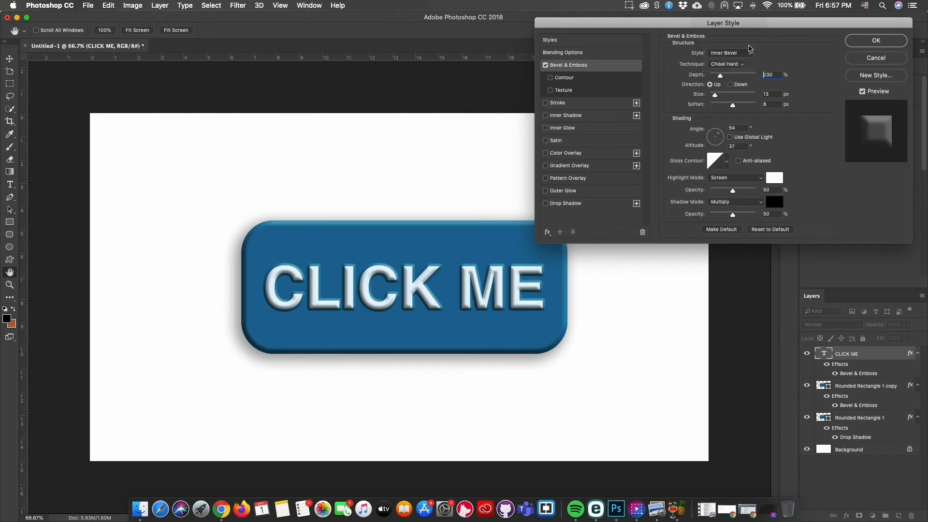
pyautogui.click(749, 49)
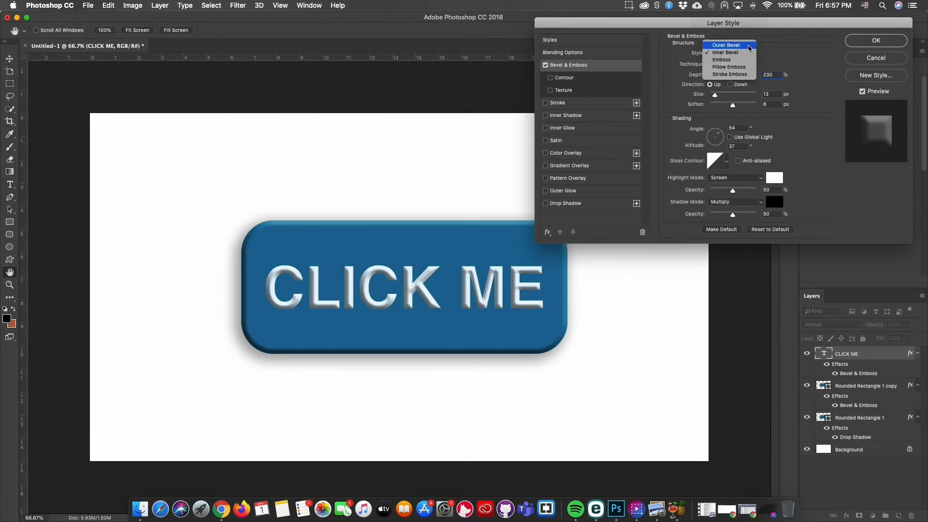
pyautogui.click(749, 45)
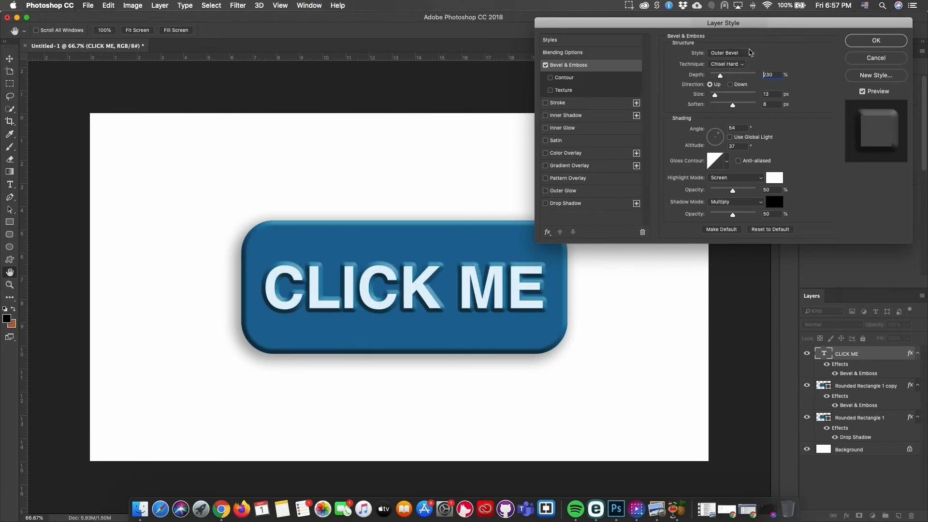
pyautogui.click(750, 54)
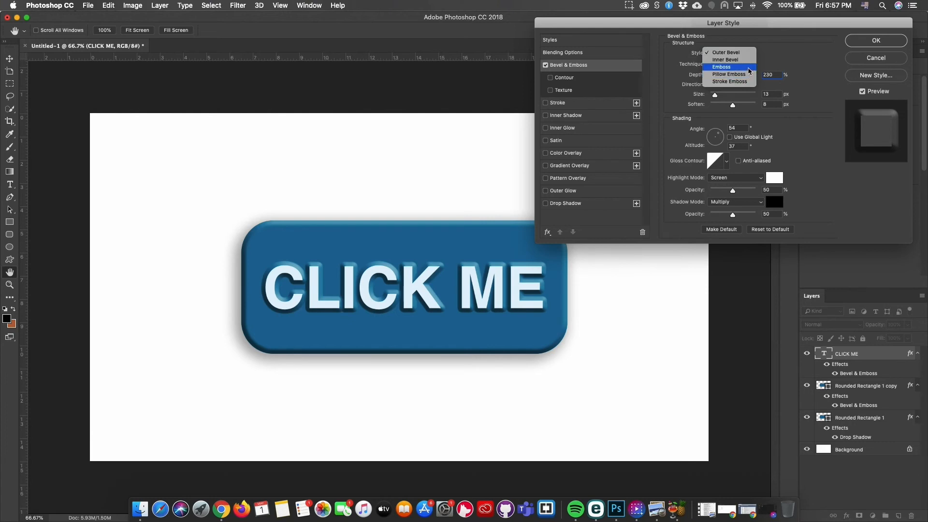
pyautogui.click(748, 71)
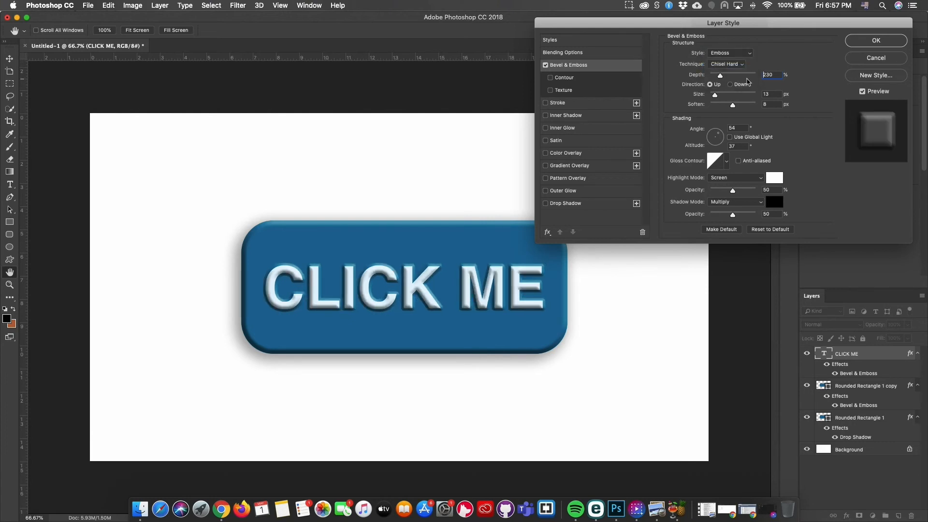
# Set the CLICK ME text's Bevel & Emboss depth to about 95%, size to 10 px and soften to 3 px
pyautogui.moveTo(720, 76)
pyautogui.mouseDown()
pyautogui.moveTo(739, 80)
pyautogui.moveTo(714, 79)
pyautogui.mouseUp()
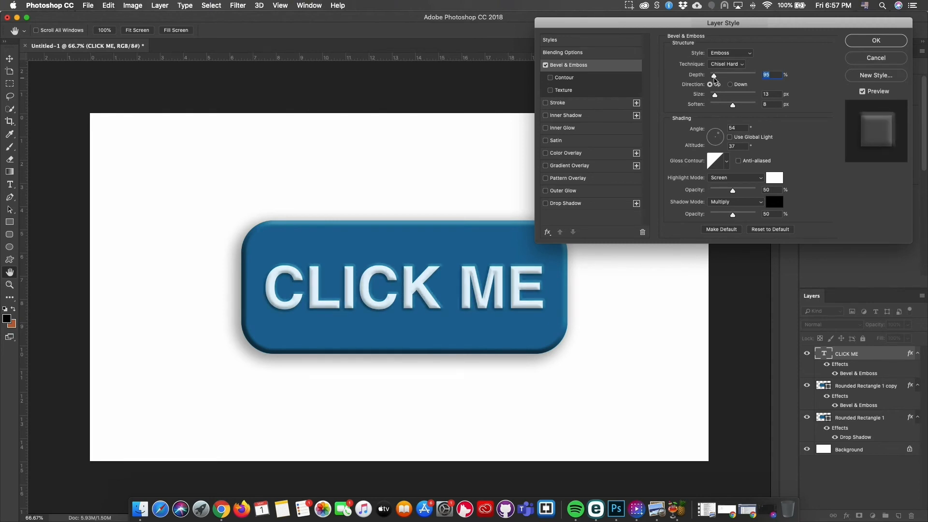
pyautogui.moveTo(716, 95)
pyautogui.mouseDown()
pyautogui.moveTo(724, 96)
pyautogui.moveTo(714, 97)
pyautogui.mouseUp()
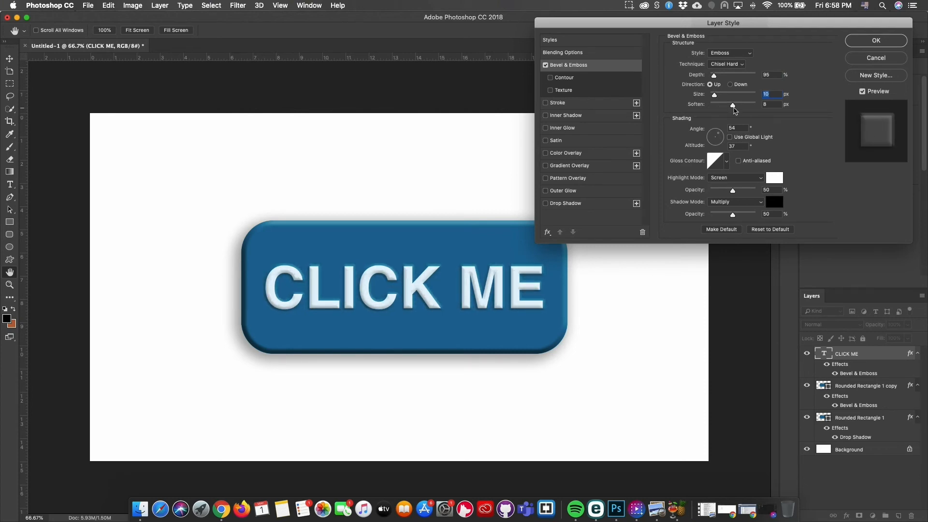
pyautogui.moveTo(732, 105)
pyautogui.mouseDown()
pyautogui.moveTo(722, 106)
pyautogui.moveTo(746, 107)
pyautogui.moveTo(716, 107)
pyautogui.mouseUp()
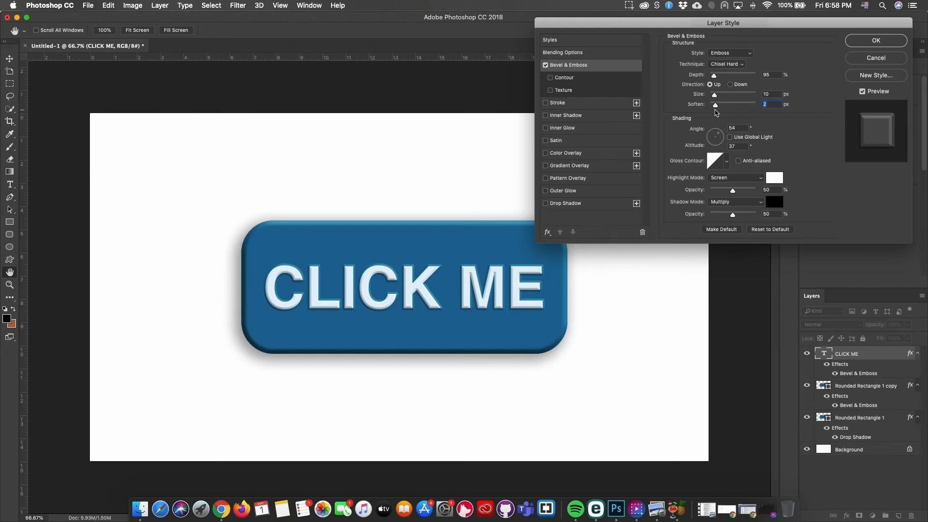
pyautogui.moveTo(715, 106); pyautogui.dragTo(717, 107)
# Adjust the text's emboss shading to a 44° angle and 32° altitude and apply the layer style
pyautogui.click(720, 136)
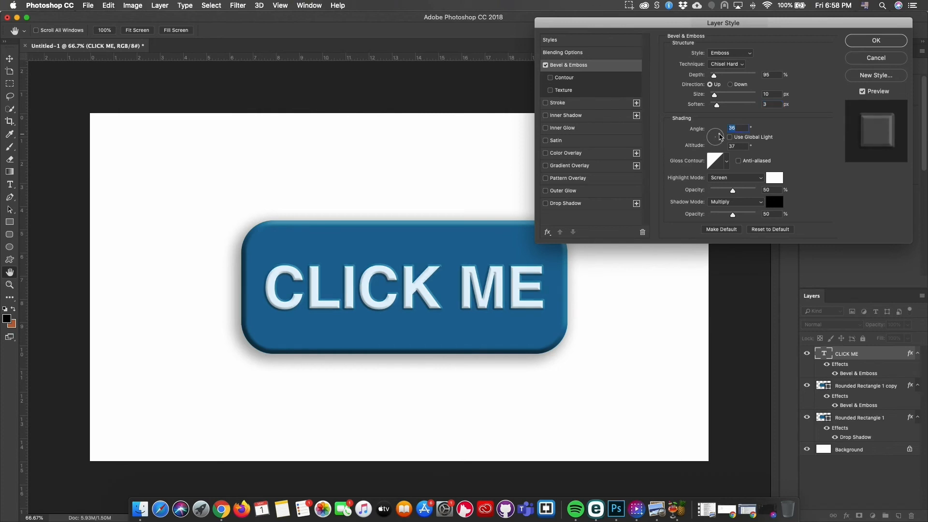
pyautogui.moveTo(719, 137); pyautogui.dragTo(720, 135)
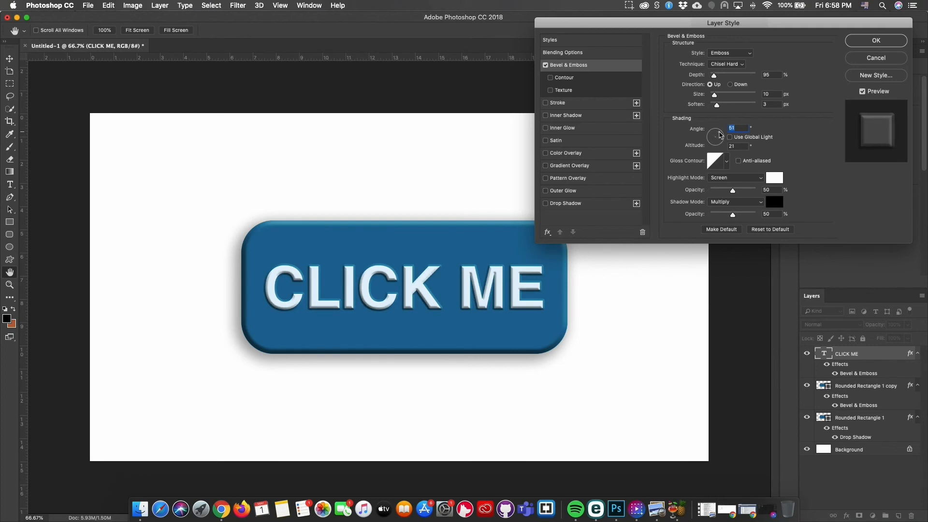
pyautogui.moveTo(719, 135); pyautogui.dragTo(720, 137)
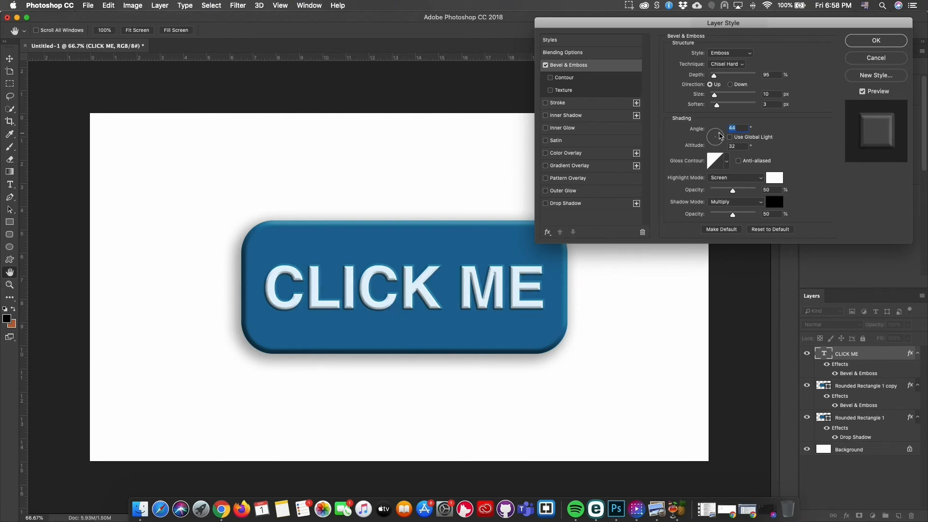
pyautogui.click(858, 42)
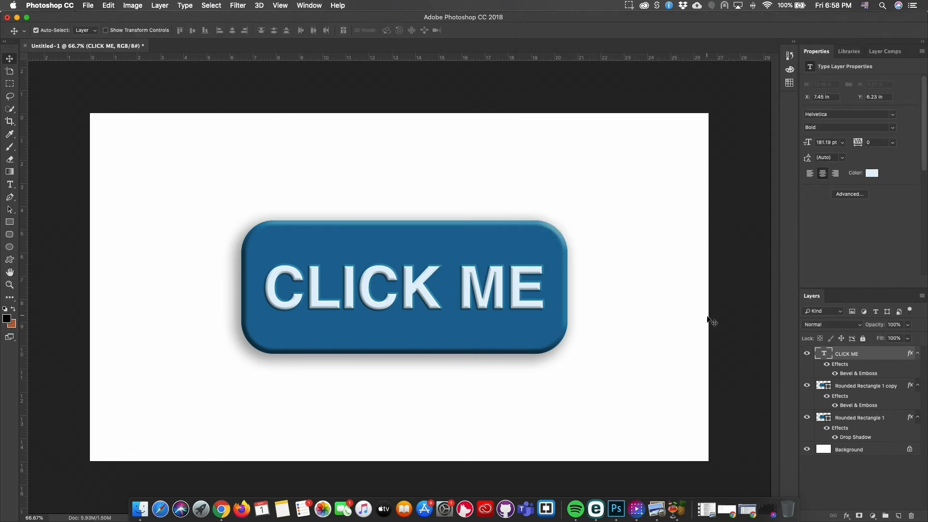
# Hide the Background layer and quick-export the button as BUTTON.png to the Desktop, replacing the existing file
pyautogui.click(807, 449)
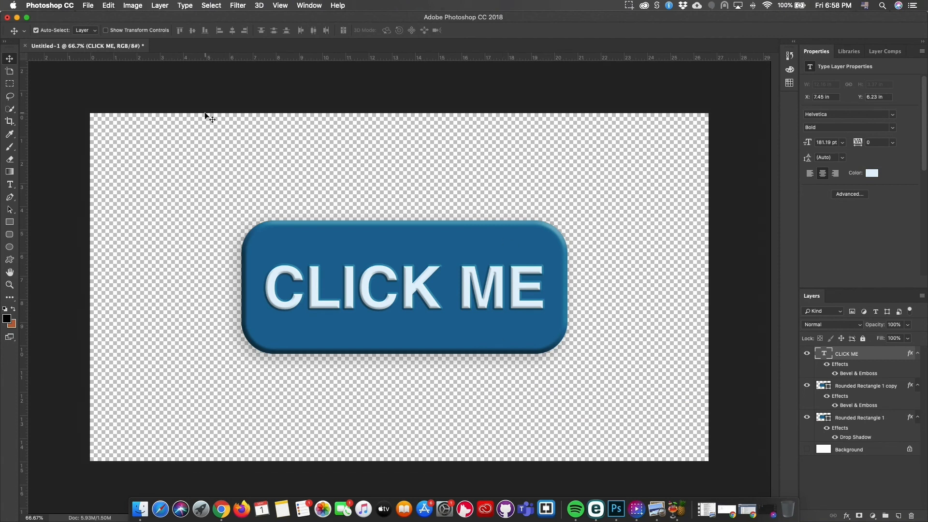
pyautogui.click(94, 7)
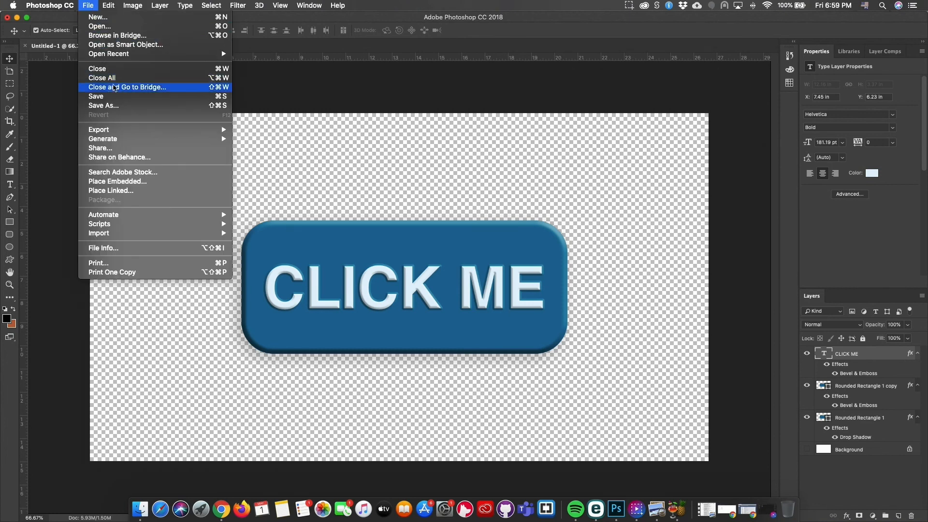
pyautogui.moveTo(123, 130)
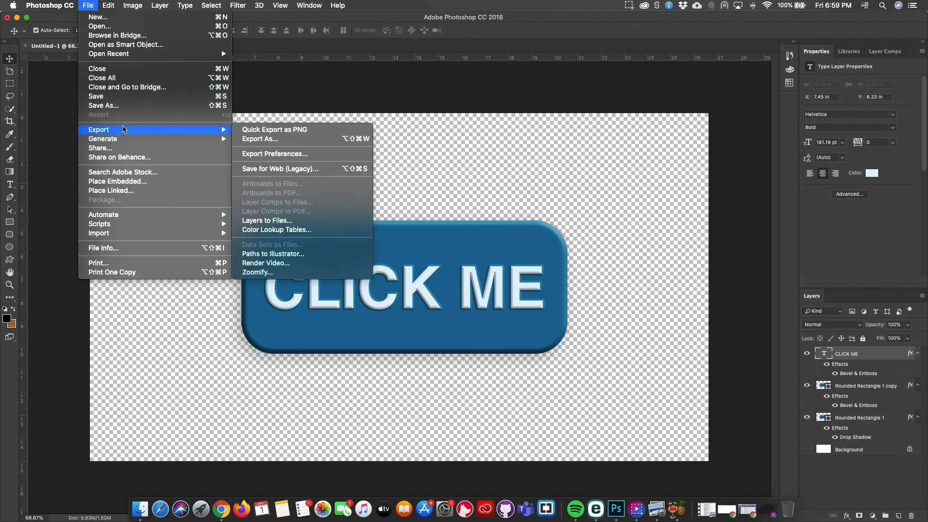
pyautogui.click(259, 131)
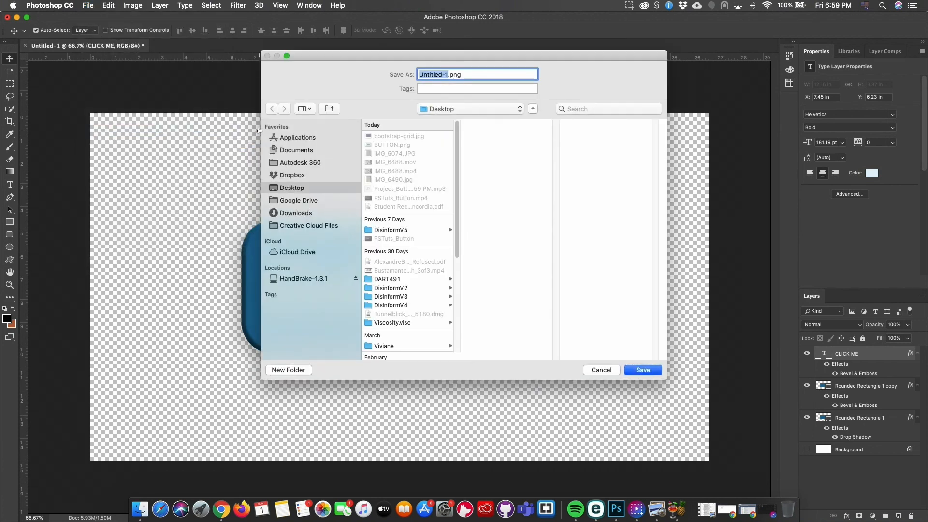
pyautogui.write('BUTTON')
pyautogui.click(641, 371)
pyautogui.click(528, 118)
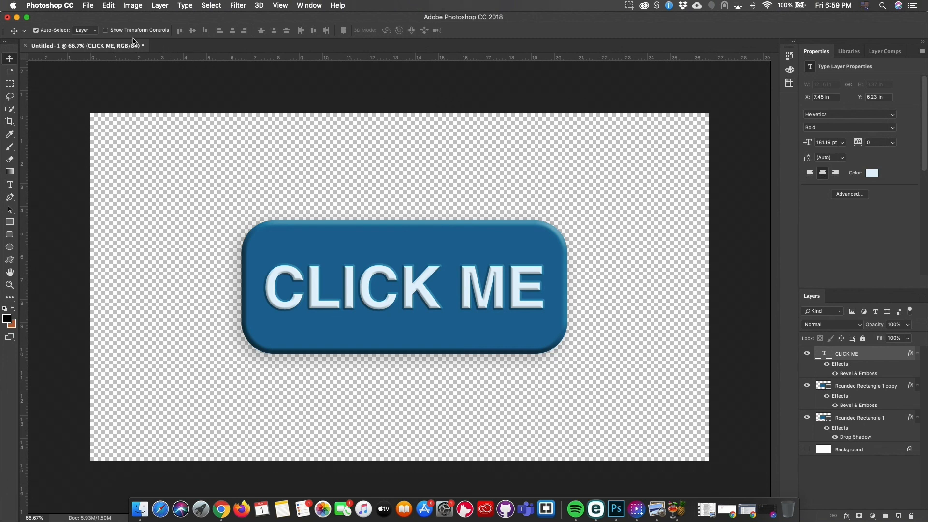
# Open the recent image WINTER.jpg
pyautogui.click(88, 6)
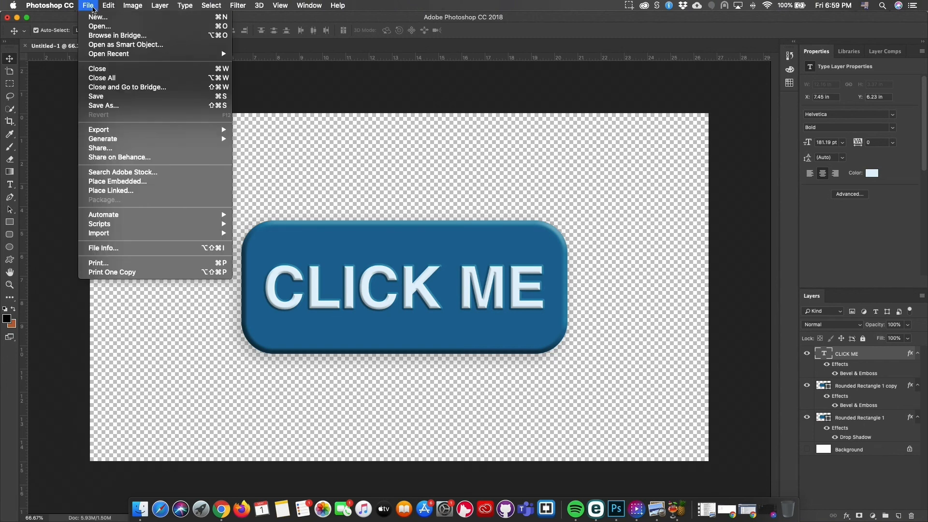
pyautogui.moveTo(107, 130)
pyautogui.moveTo(108, 54)
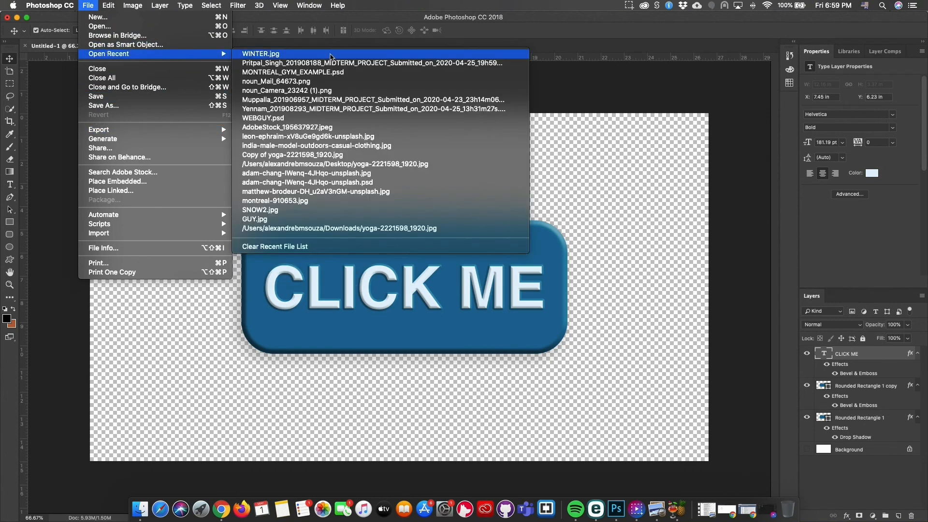
pyautogui.click(311, 55)
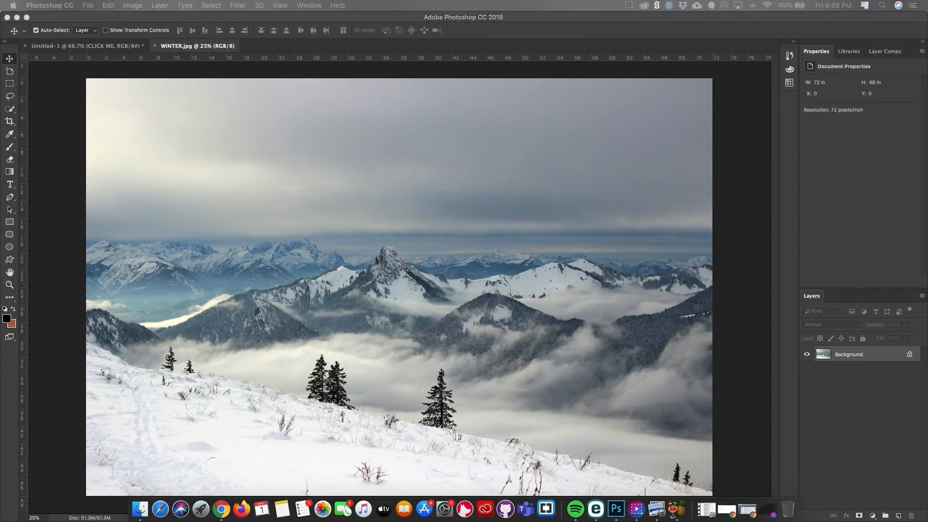
# Place BUTTON.png into the winter image, scale it to about 72% and position it on the snow near the image's lower-left corner
pyautogui.moveTo(816, 309); pyautogui.dragTo(450, 253)
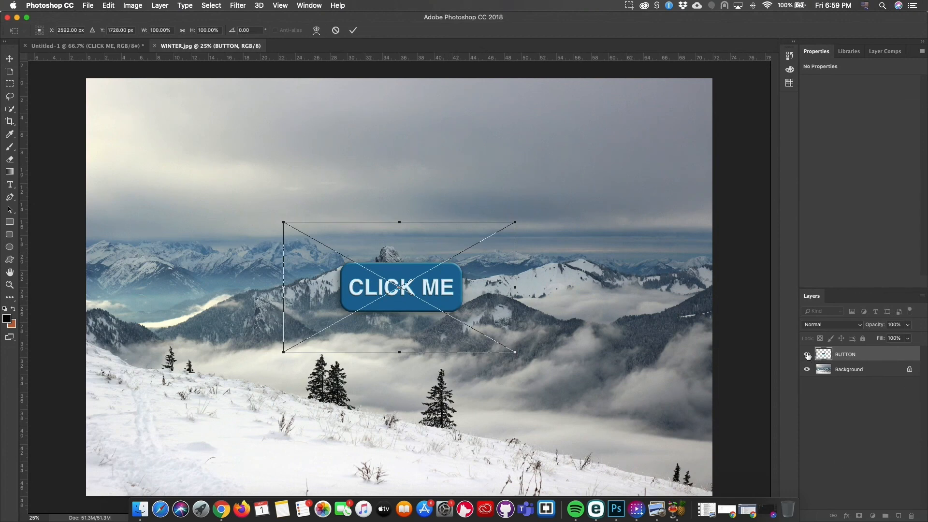
pyautogui.moveTo(431, 260); pyautogui.dragTo(202, 430)
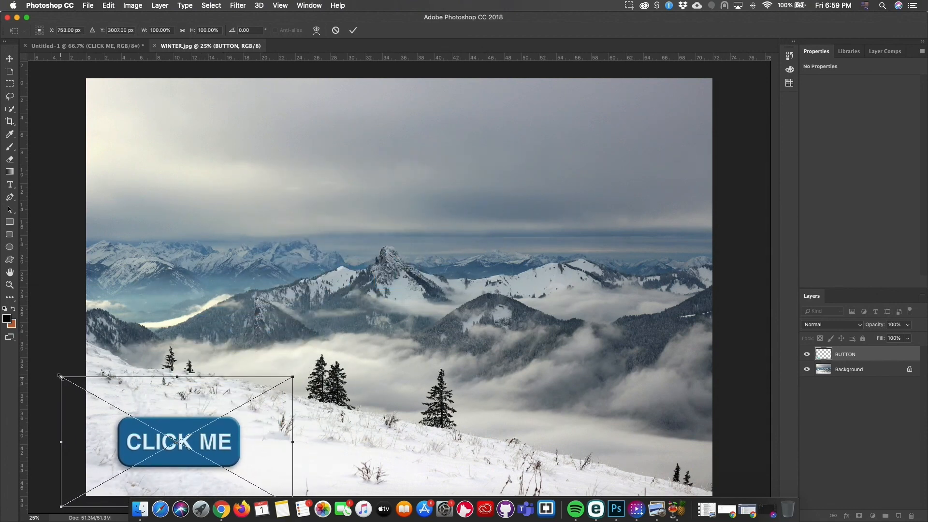
pyautogui.moveTo(61, 377); pyautogui.dragTo(126, 414)
pyautogui.moveTo(230, 467); pyautogui.dragTo(206, 442)
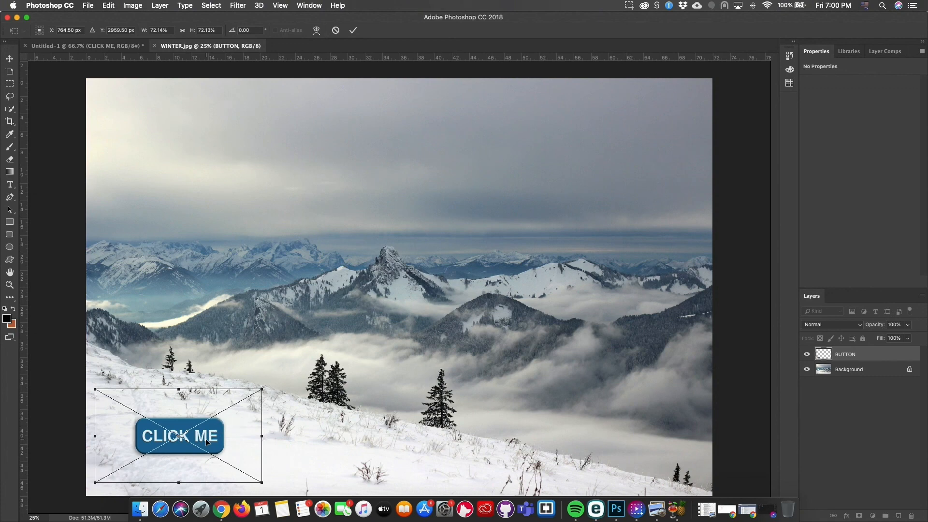
pyautogui.press('Return')
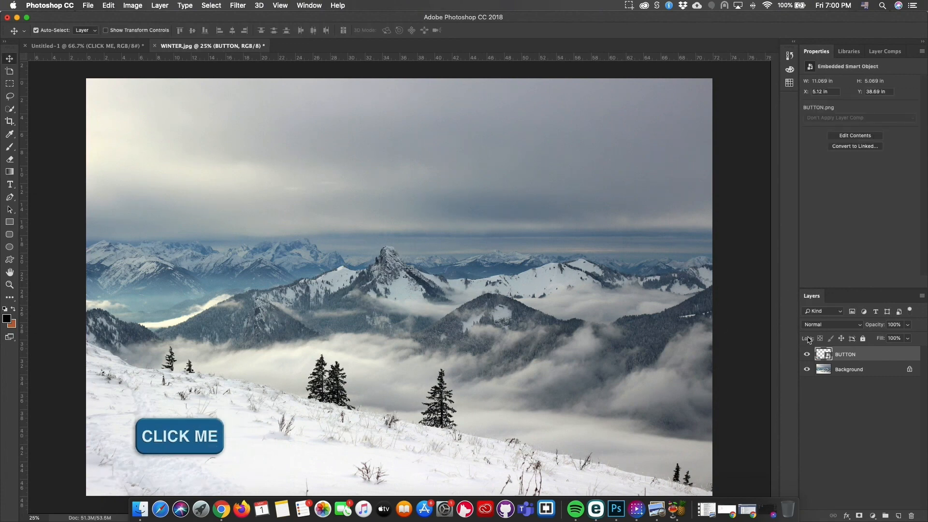
# Toggle the BUTTON layer's visibility to compare the winter image with and without the button
pyautogui.click(807, 355)
pyautogui.click(809, 355)
pyautogui.click(809, 355)
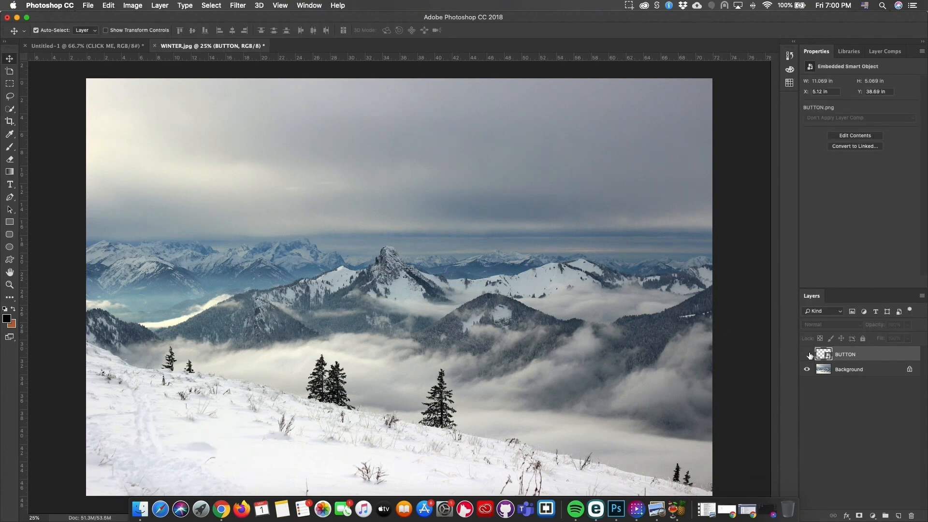
pyautogui.click(808, 355)
pyautogui.click(809, 355)
pyautogui.click(809, 355)
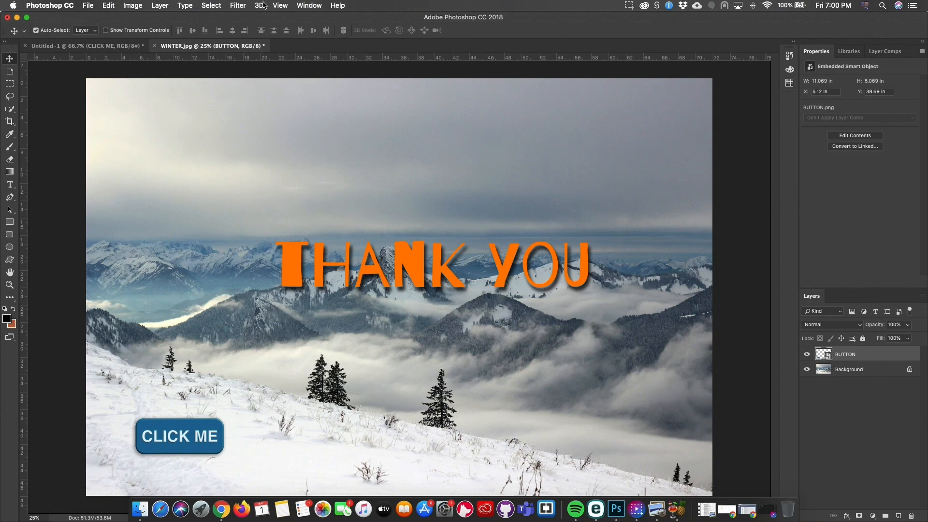
pyautogui.click(629, 6)
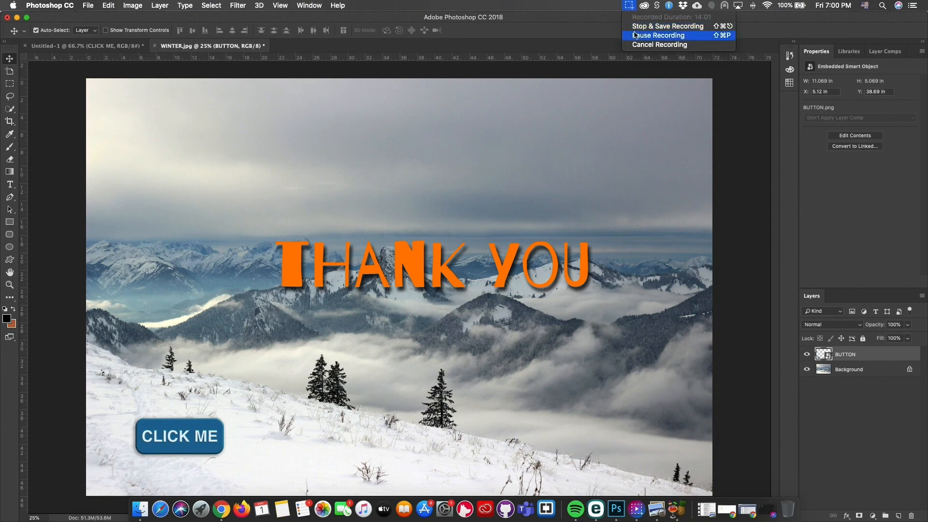